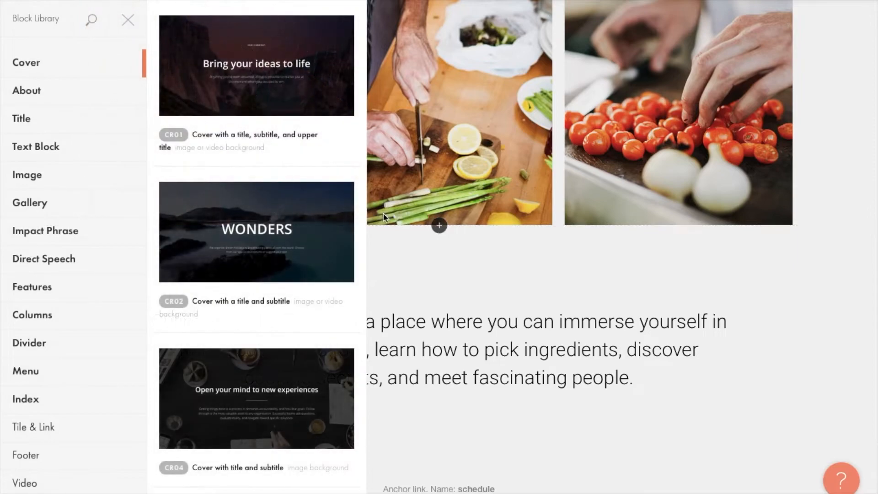
Step: Examine the button, form and call-to-action blocks in the Form and Button category of the block library
{"action": "scroll", "coordinate": [98, 272], "scroll_direction": "down", "scroll_amount": 3}
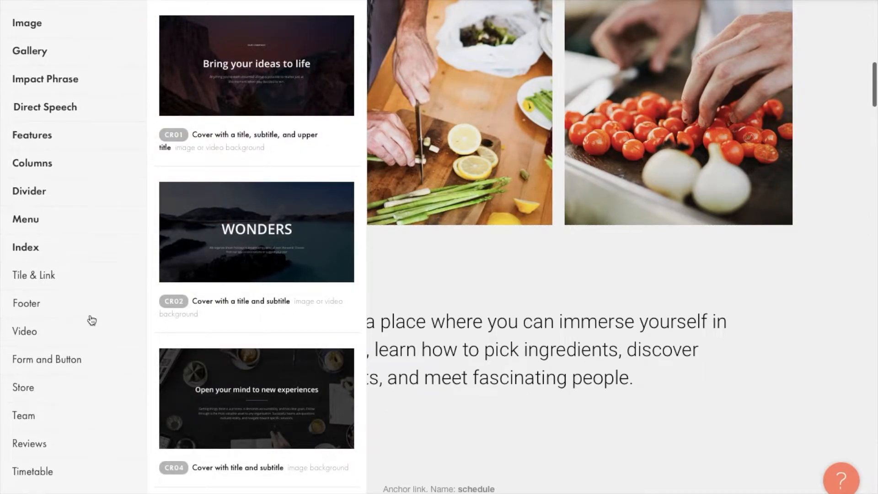
{"action": "left_click", "coordinate": [97, 361]}
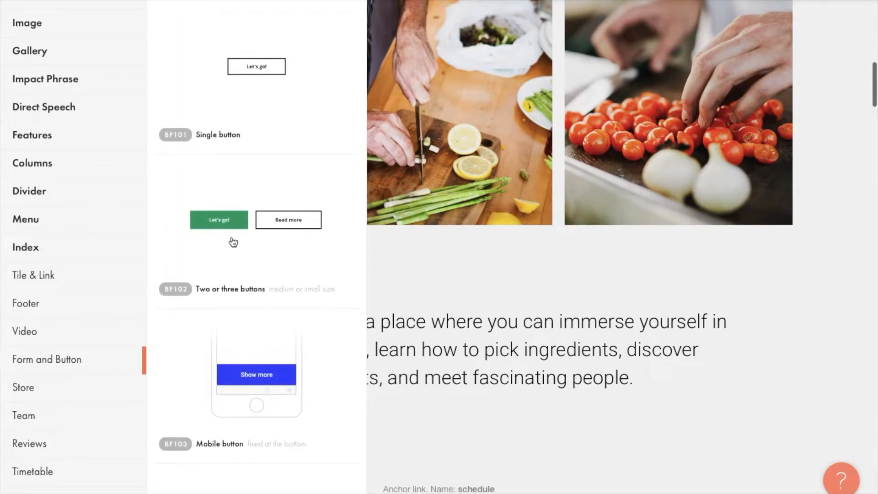
{"action": "scroll", "coordinate": [239, 242], "scroll_direction": "down", "scroll_amount": 5}
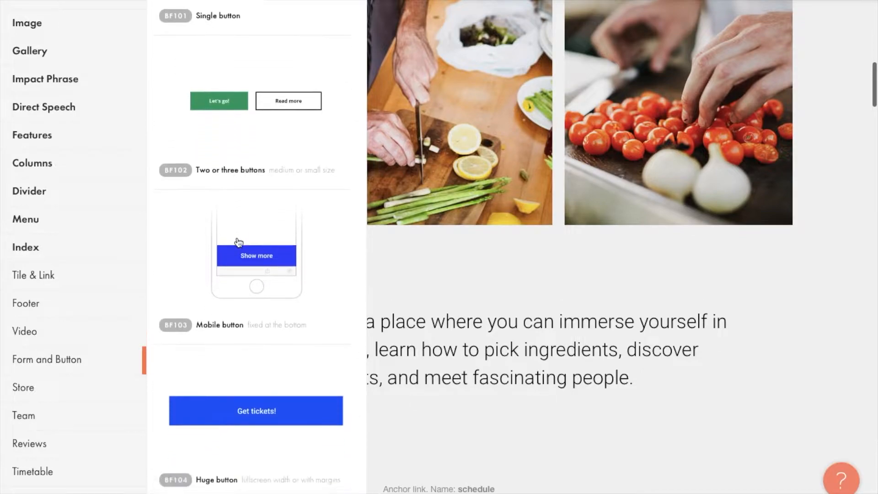
{"action": "scroll", "coordinate": [239, 242], "scroll_direction": "down", "scroll_amount": 7}
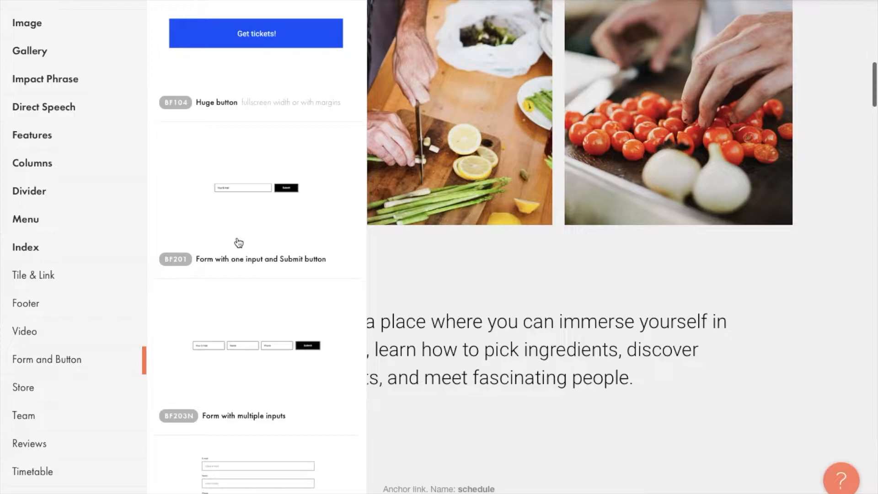
{"action": "scroll", "coordinate": [239, 243], "scroll_direction": "down", "scroll_amount": 3}
{"action": "scroll", "coordinate": [239, 242], "scroll_direction": "down", "scroll_amount": 3}
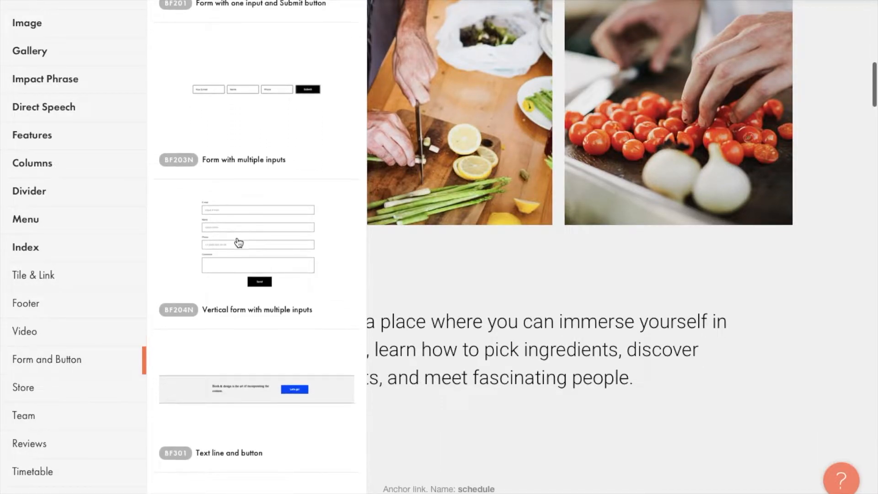
{"action": "scroll", "coordinate": [239, 242], "scroll_direction": "down", "scroll_amount": 3}
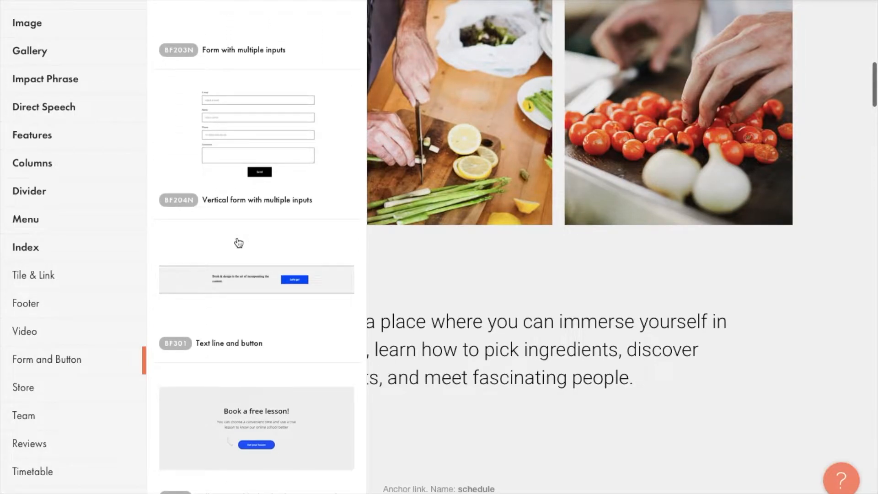
{"action": "scroll", "coordinate": [239, 243], "scroll_direction": "down", "scroll_amount": 3}
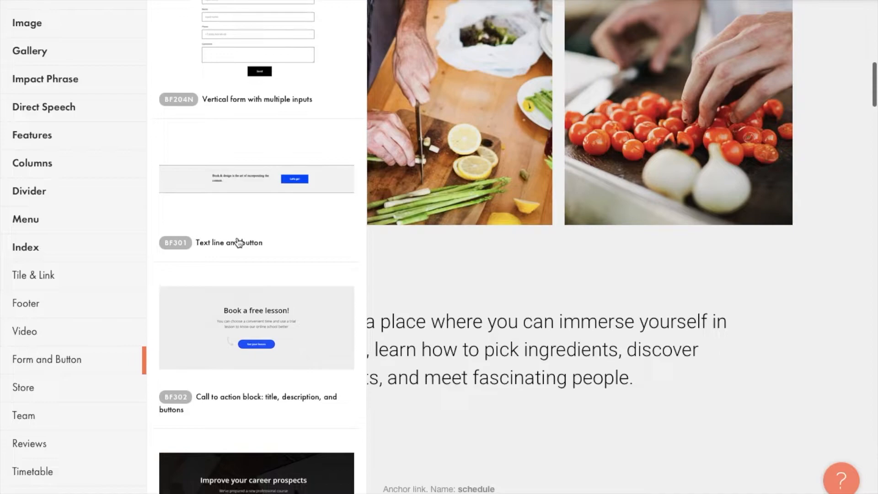
{"action": "scroll", "coordinate": [239, 242], "scroll_direction": "down", "scroll_amount": 3}
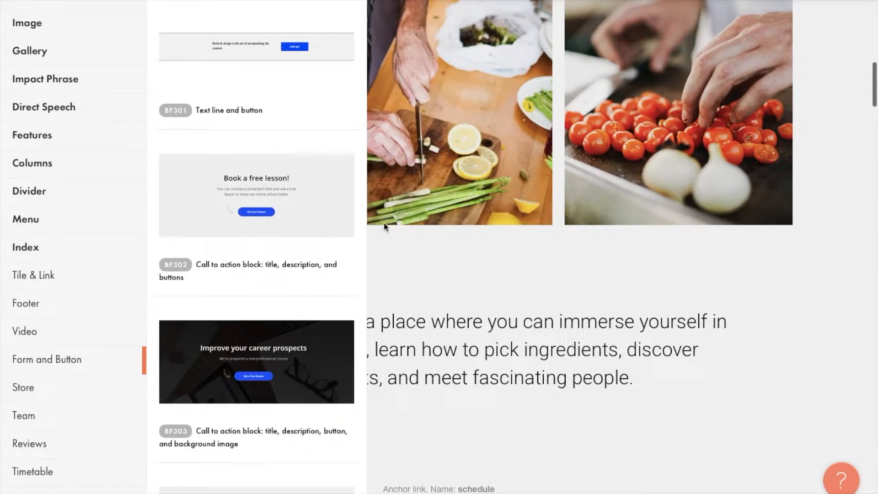
{"action": "left_click", "coordinate": [418, 267]}
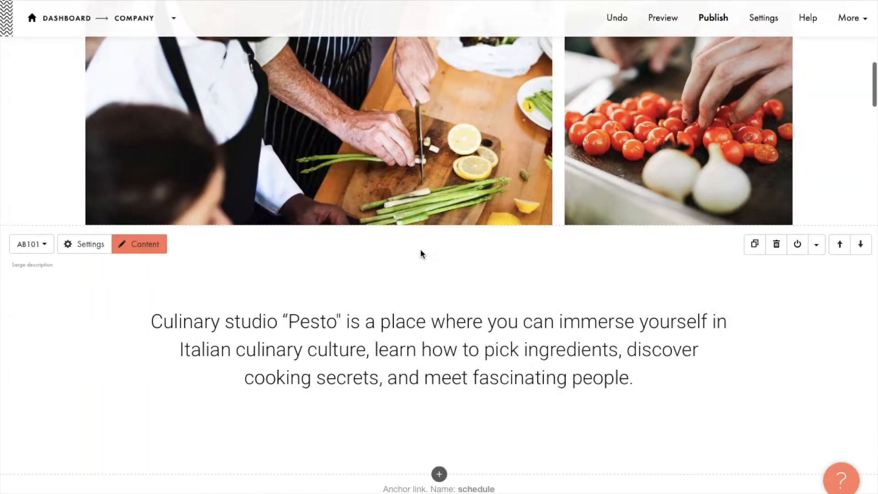
Step: Add the BF204N vertical form with multiple inputs between the photo gallery and the large description block
{"action": "left_click", "coordinate": [439, 226]}
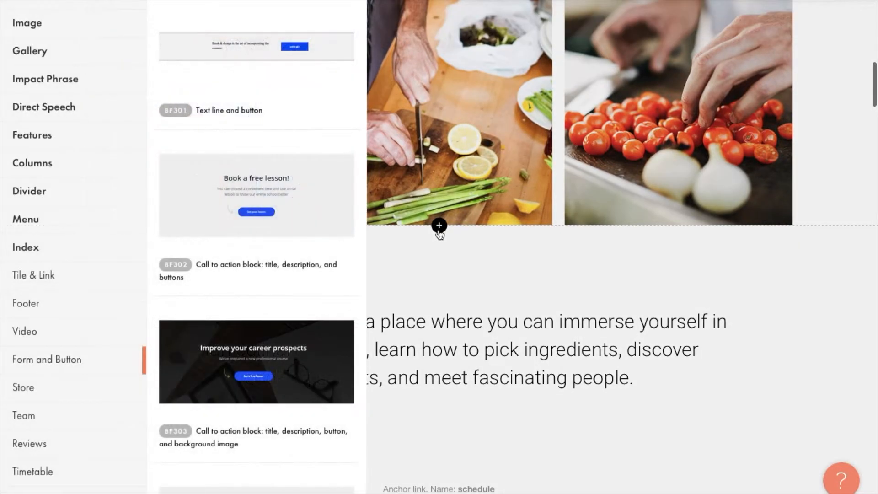
{"action": "scroll", "coordinate": [197, 252], "scroll_direction": "up", "scroll_amount": 5}
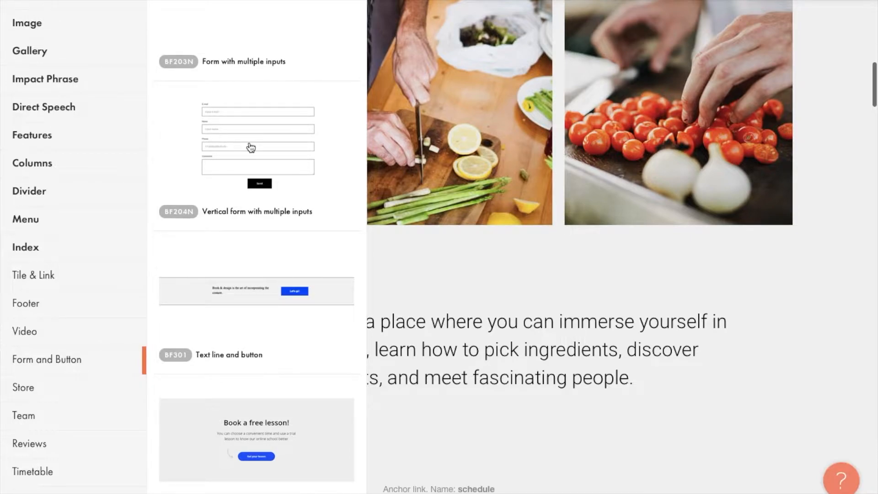
{"action": "left_click", "coordinate": [251, 148]}
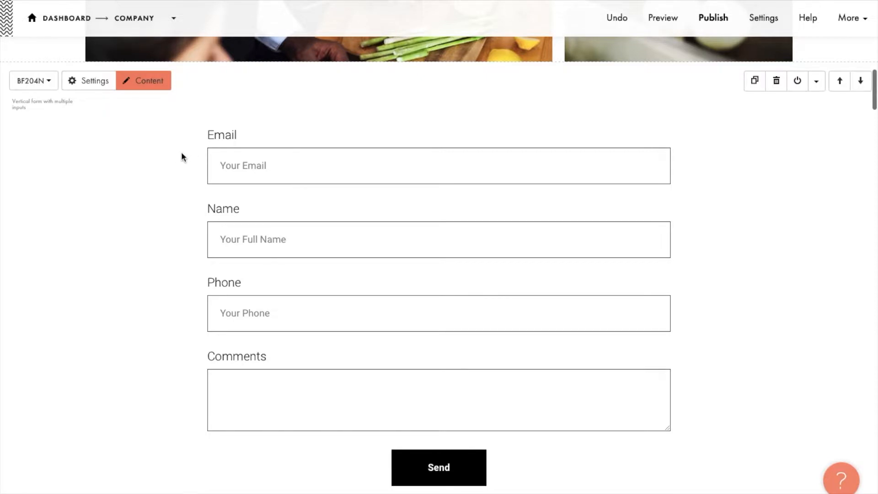
Step: Review the new form block's content options, including input fields, data receivers, button title and success message
{"action": "left_click", "coordinate": [145, 82]}
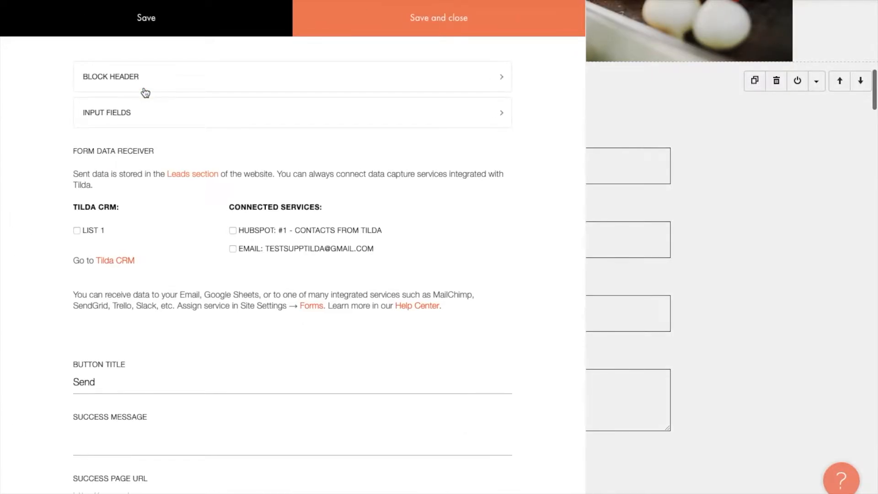
{"action": "left_click", "coordinate": [148, 113]}
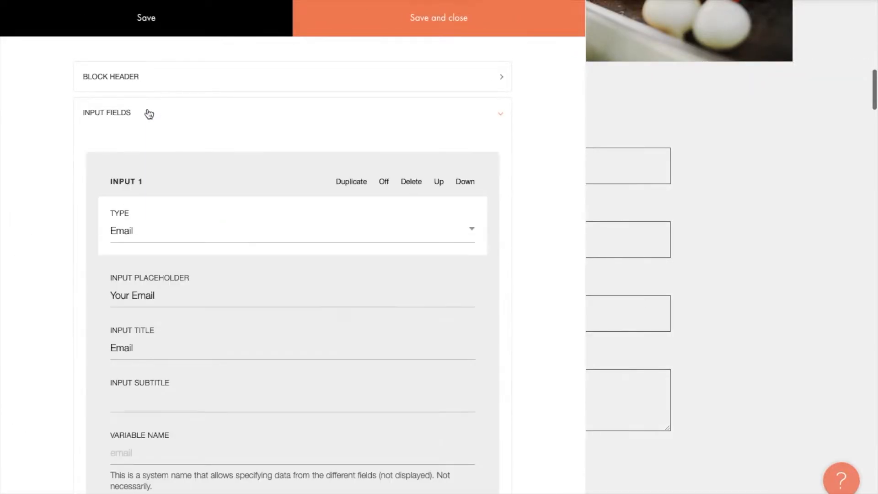
{"action": "left_click", "coordinate": [149, 114]}
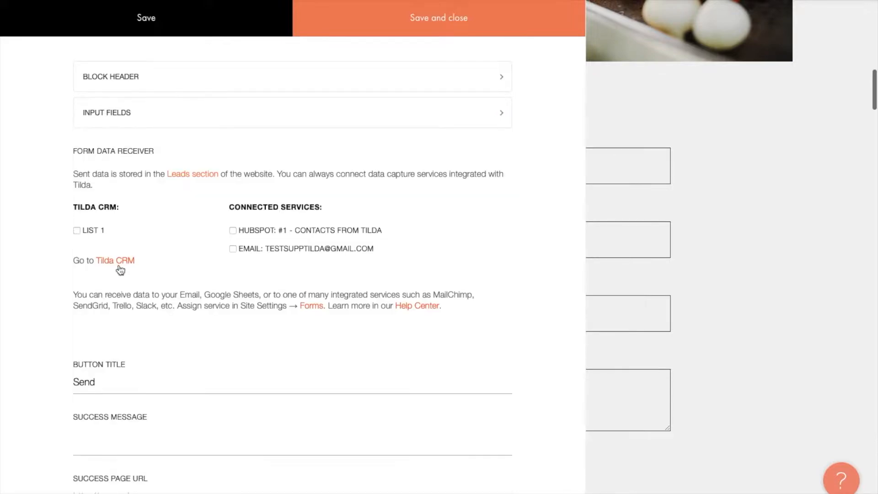
{"action": "scroll", "coordinate": [338, 233], "scroll_direction": "down", "scroll_amount": 3}
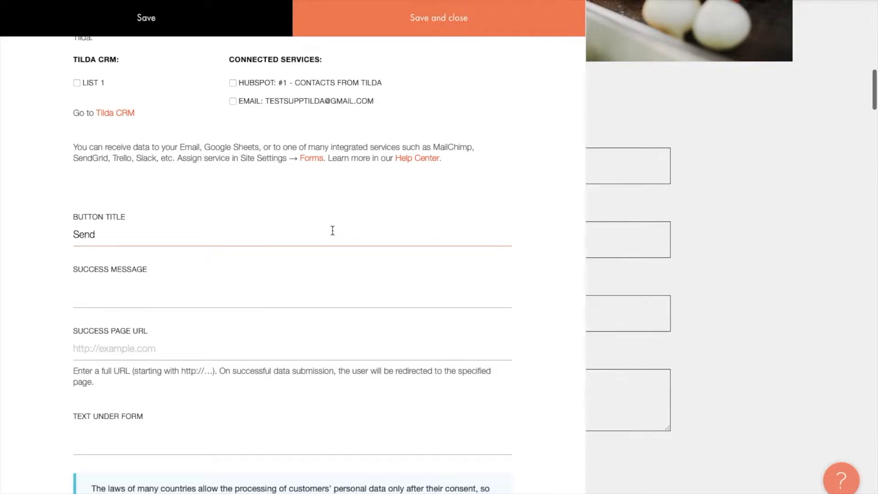
{"action": "scroll", "coordinate": [333, 230], "scroll_direction": "down", "scroll_amount": 1}
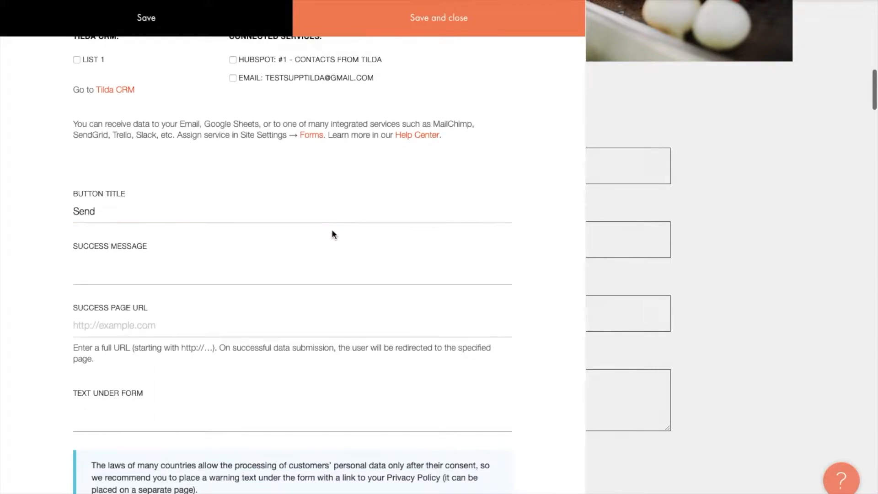
{"action": "left_click", "coordinate": [653, 221]}
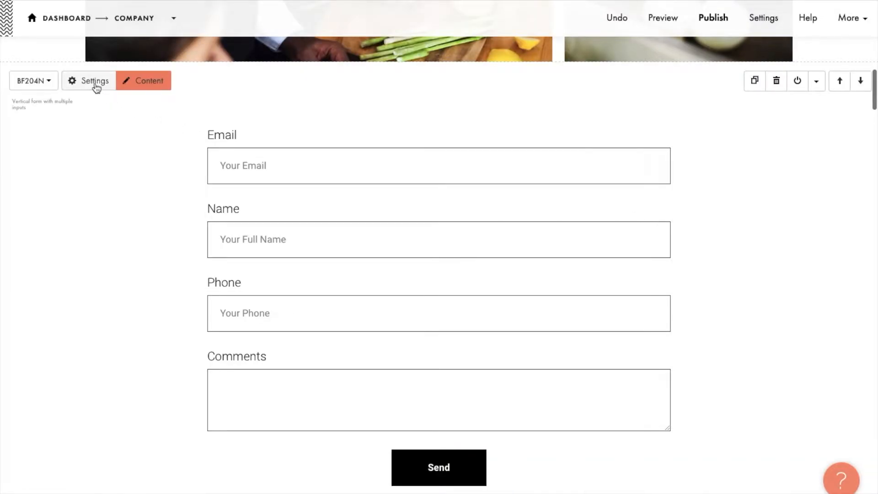
Step: Review the form block's settings, including its width, offset, form name, input style and buttons
{"action": "left_click", "coordinate": [95, 83]}
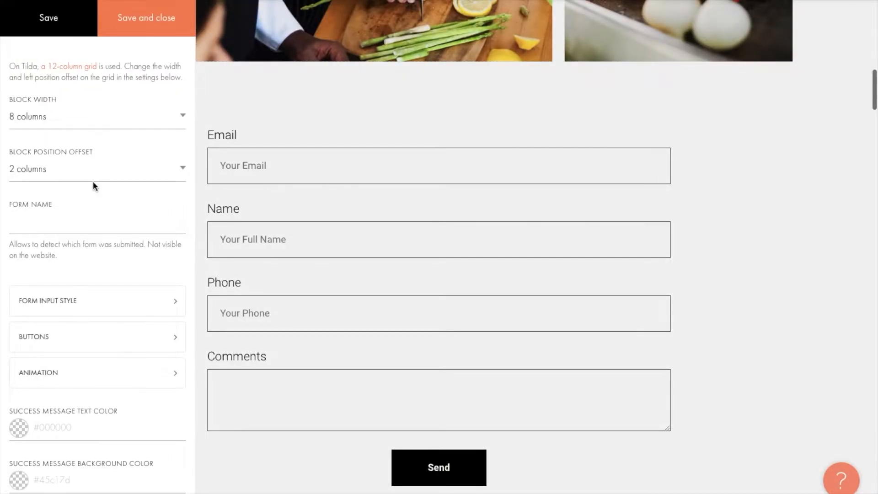
{"action": "scroll", "coordinate": [92, 181], "scroll_direction": "down", "scroll_amount": 2}
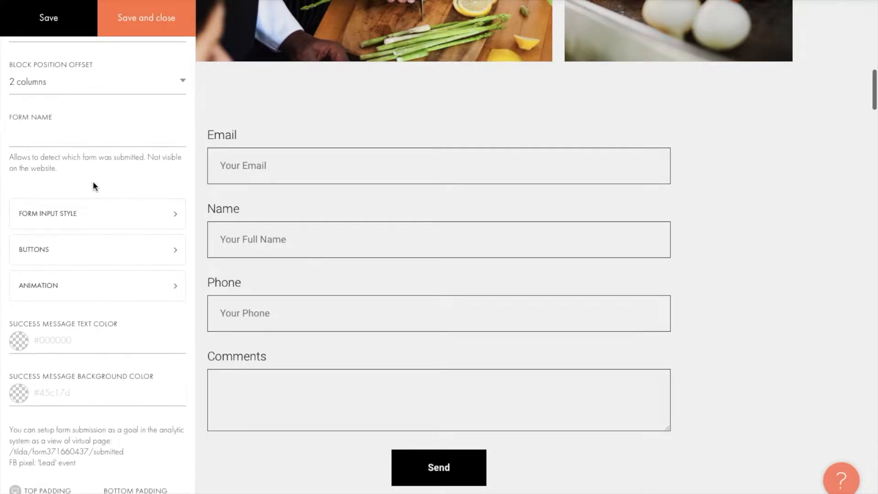
{"action": "left_click", "coordinate": [94, 136]}
{"action": "left_click", "coordinate": [246, 126]}
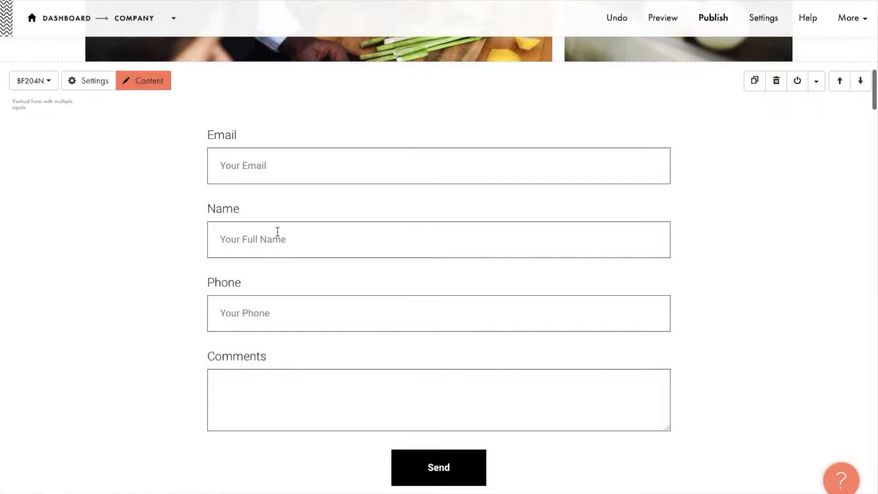
Step: Set the form's block title to "Sign up for an Italian chef's cooking workshop" and its description to "June 27 at 12 pm, Pesto Culinary Studio"
{"action": "left_click", "coordinate": [159, 84]}
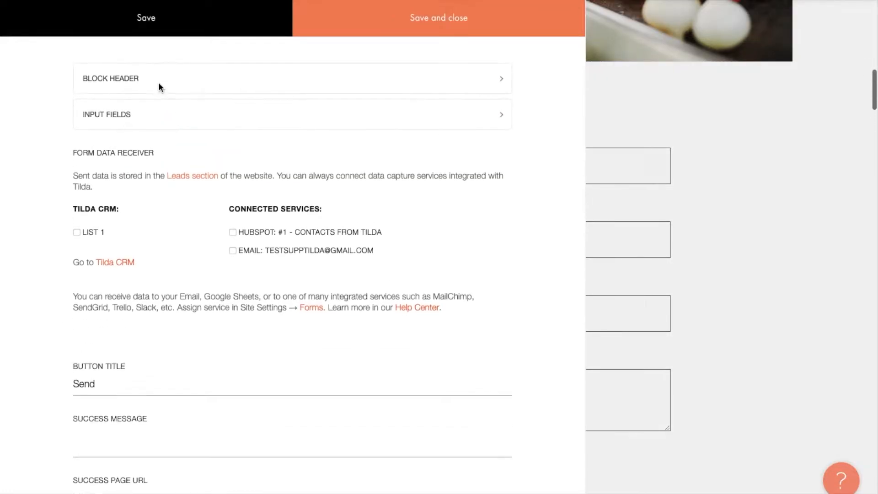
{"action": "left_click", "coordinate": [151, 81]}
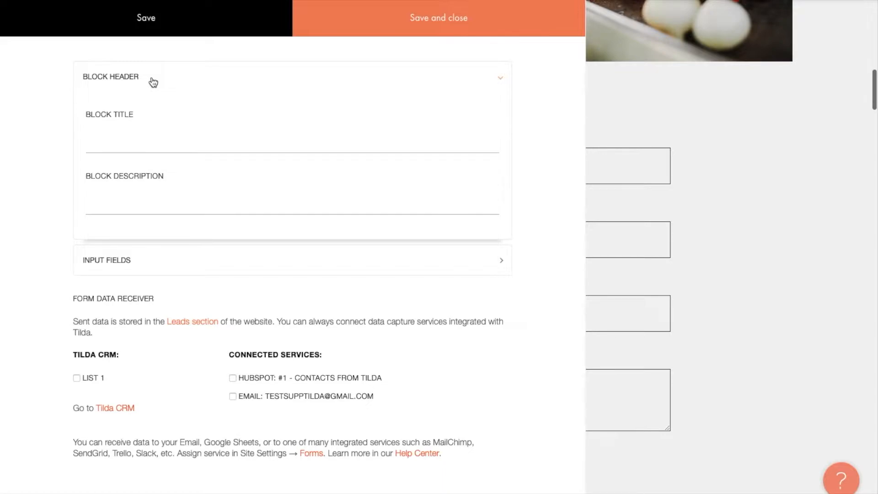
{"action": "left_click", "coordinate": [175, 122]}
{"action": "left_click", "coordinate": [172, 131]}
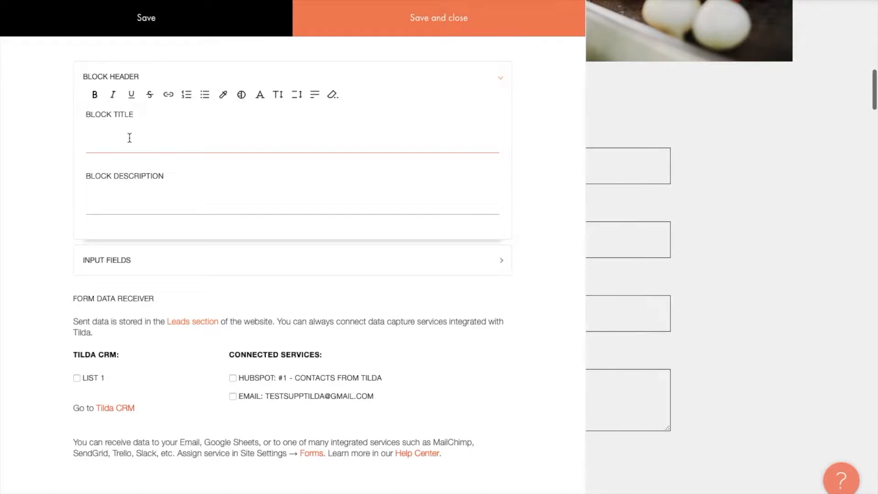
{"action": "type", "text": "Sign up for an Italian chef's cooking workshop"}
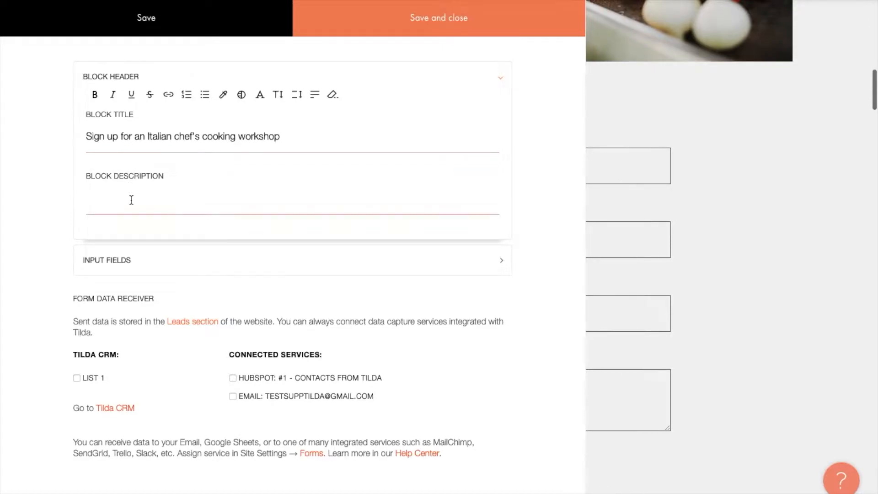
{"action": "left_click", "coordinate": [169, 198]}
{"action": "type", "text": "June 27 at 12 pm, Pesto Culinary Studio"}
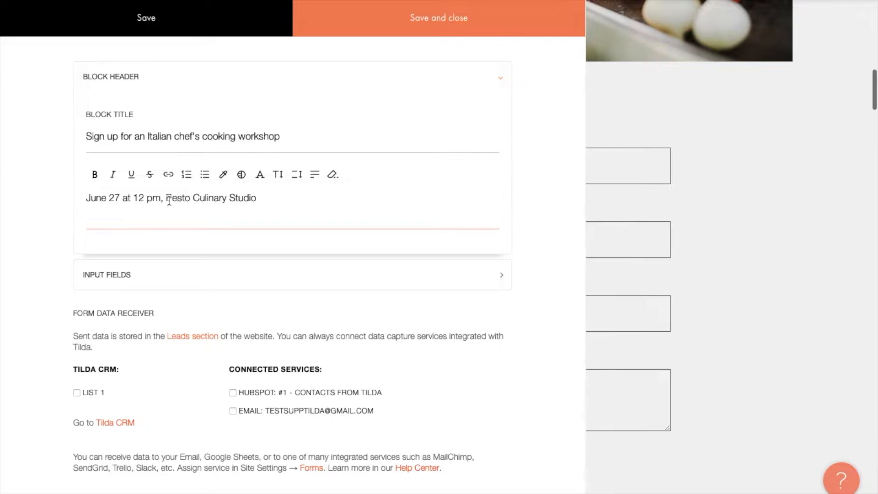
{"action": "key", "text": "BackSpace"}
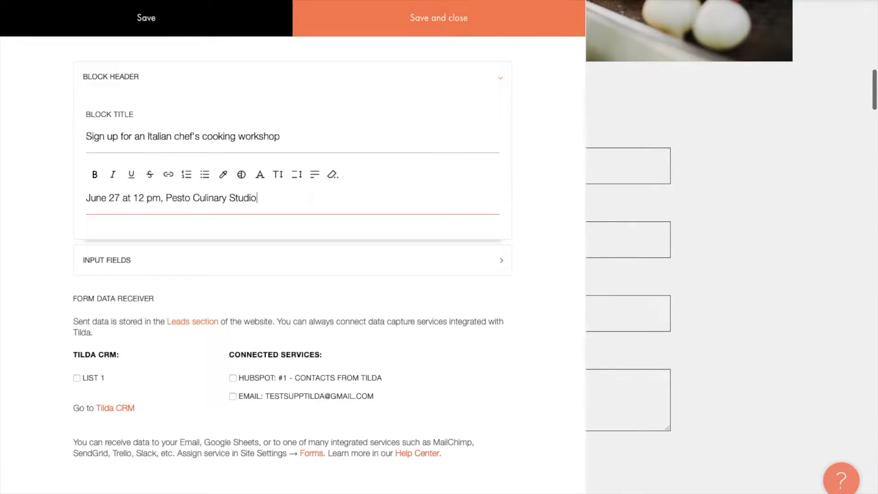
Step: Delete all the default input fields from the form: email, name, phone and comments
{"action": "left_click", "coordinate": [192, 257]}
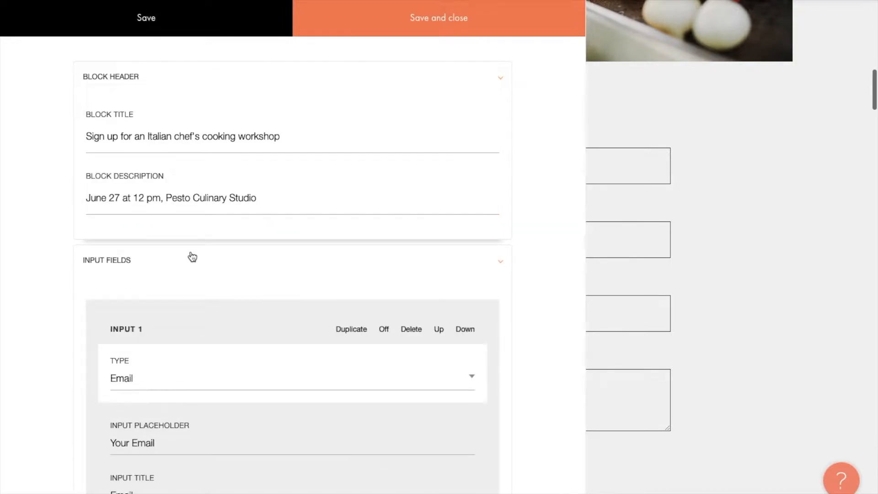
{"action": "scroll", "coordinate": [190, 255], "scroll_direction": "down", "scroll_amount": 4}
{"action": "left_click", "coordinate": [409, 144]}
{"action": "left_click", "coordinate": [412, 143]}
{"action": "left_click", "coordinate": [413, 142]}
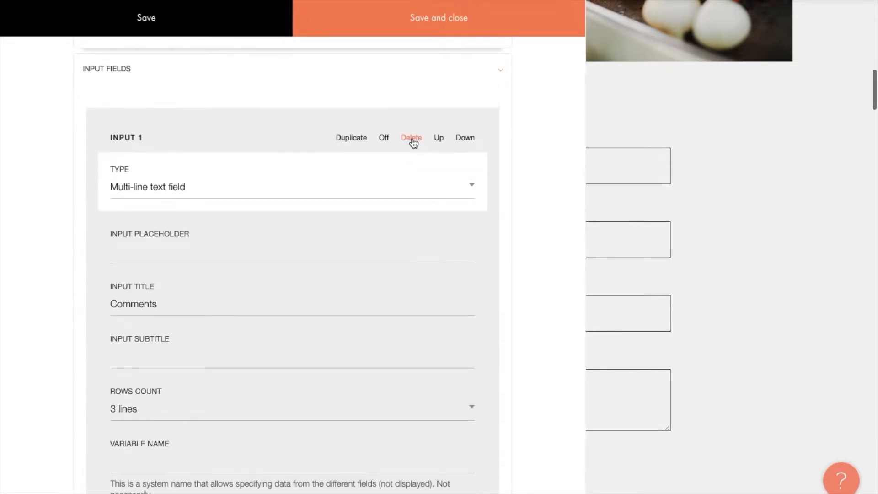
{"action": "left_click", "coordinate": [412, 142]}
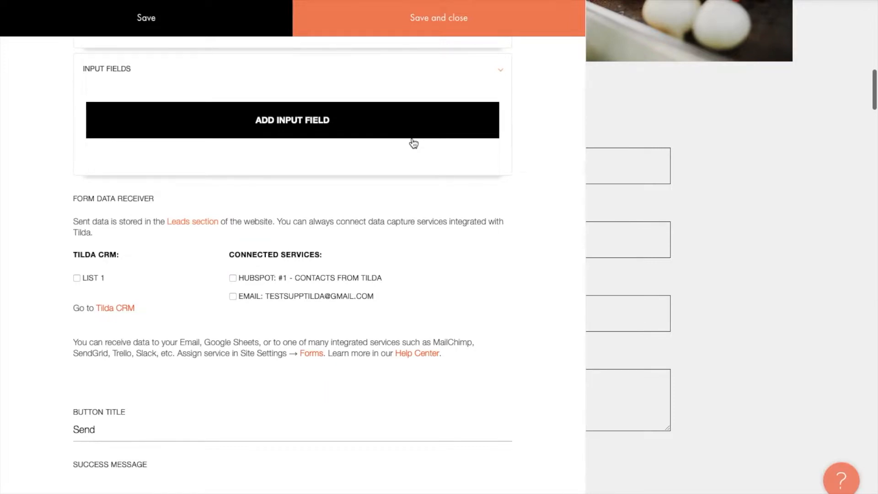
Step: Add a new input field to the form and set its type to Email
{"action": "left_click", "coordinate": [386, 123]}
{"action": "scroll", "coordinate": [250, 278], "scroll_direction": "up", "scroll_amount": 3}
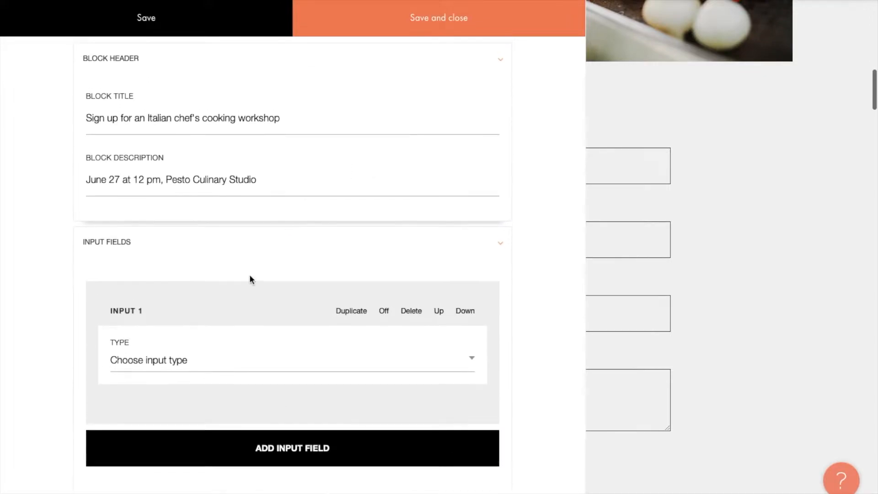
{"action": "scroll", "coordinate": [250, 276], "scroll_direction": "down", "scroll_amount": 3}
{"action": "left_click", "coordinate": [245, 262]}
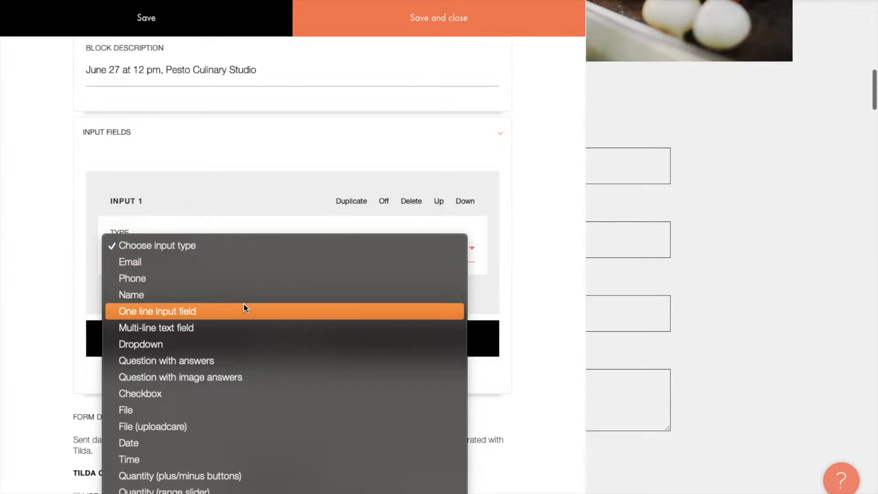
{"action": "scroll", "coordinate": [243, 303], "scroll_direction": "down", "scroll_amount": 3}
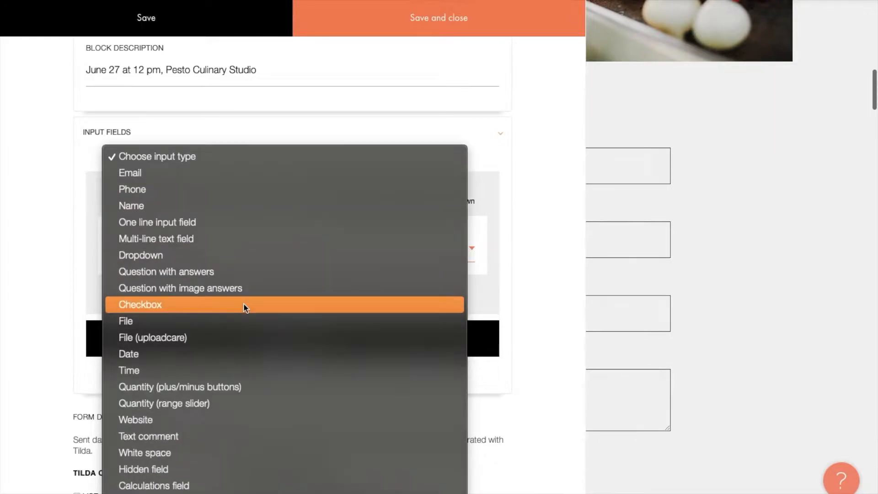
{"action": "left_click", "coordinate": [239, 177]}
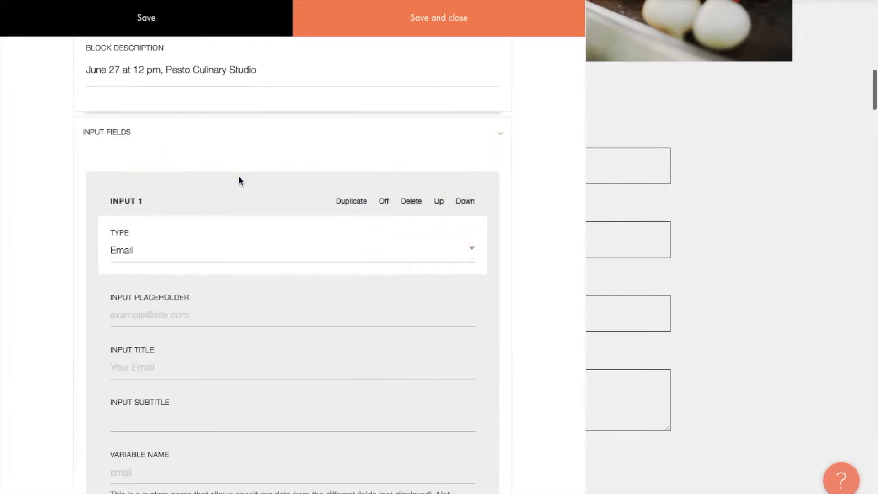
{"action": "scroll", "coordinate": [238, 175], "scroll_direction": "down", "scroll_amount": 3}
{"action": "scroll", "coordinate": [239, 177], "scroll_direction": "down", "scroll_amount": 1}
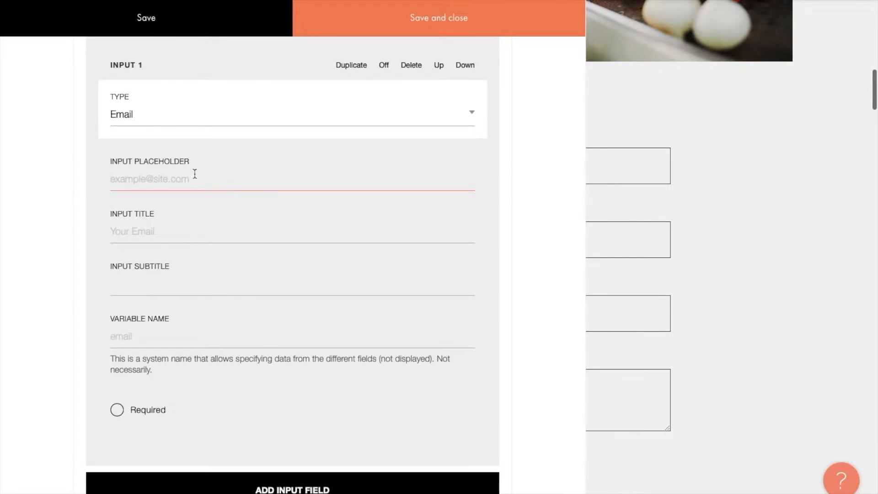
Step: Set the email field's placeholder to "Your email", leaving its title, subtitle and variable name empty
{"action": "type", "text": "Your email"}
{"action": "left_click", "coordinate": [162, 230]}
{"action": "left_click", "coordinate": [156, 280]}
{"action": "left_click", "coordinate": [150, 335]}
{"action": "scroll", "coordinate": [236, 388], "scroll_direction": "down", "scroll_amount": 2}
Step: Add a second input field of type Name and set its placeholder to "Name"
{"action": "left_click", "coordinate": [238, 433]}
{"action": "scroll", "coordinate": [237, 429], "scroll_direction": "down", "scroll_amount": 4}
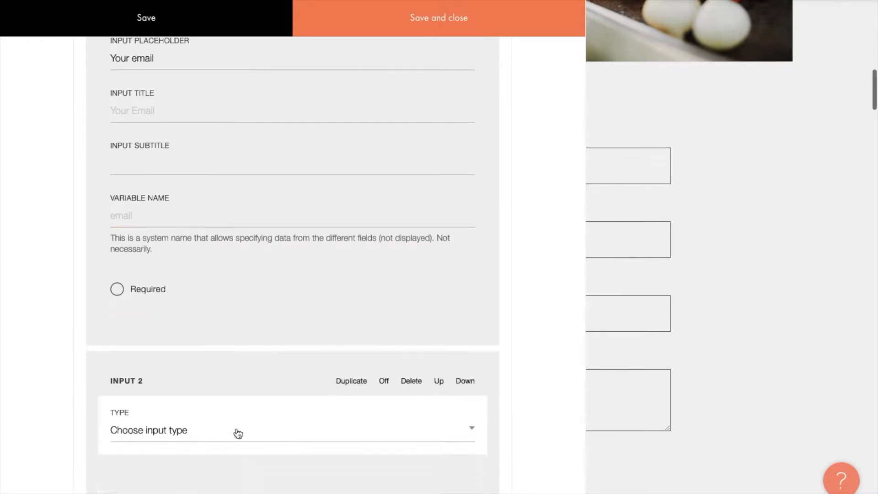
{"action": "left_click", "coordinate": [243, 324]}
{"action": "left_click", "coordinate": [235, 368]}
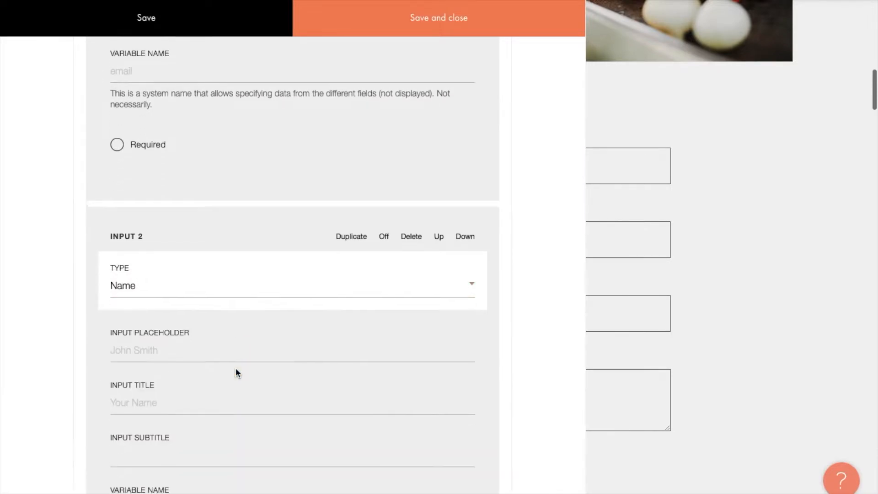
{"action": "scroll", "coordinate": [235, 367], "scroll_direction": "down", "scroll_amount": 3}
{"action": "left_click", "coordinate": [226, 262]}
{"action": "type", "text": "Name"}
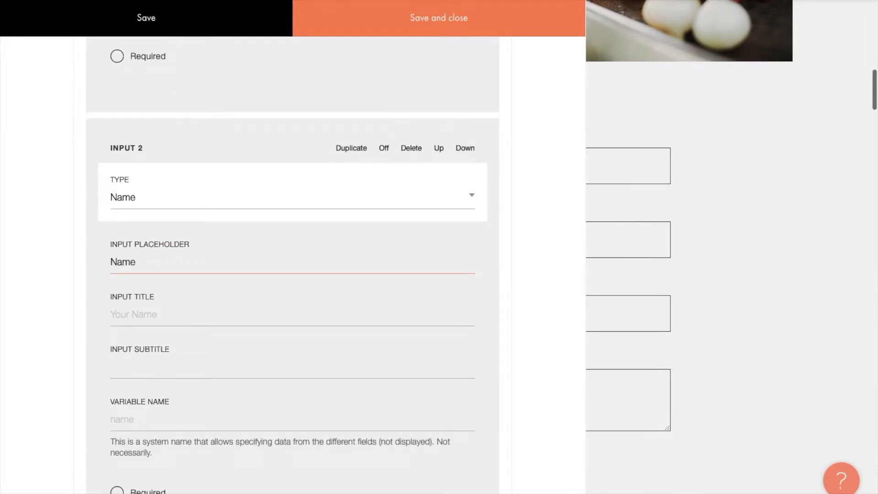
Step: Add a third input field of type Phone and set its placeholder to "Phone number"
{"action": "scroll", "coordinate": [235, 414], "scroll_direction": "down", "scroll_amount": 5}
{"action": "left_click", "coordinate": [235, 415]}
{"action": "scroll", "coordinate": [241, 426], "scroll_direction": "down", "scroll_amount": 6}
{"action": "left_click", "coordinate": [231, 361]}
{"action": "left_click", "coordinate": [225, 388]}
{"action": "scroll", "coordinate": [225, 385], "scroll_direction": "down", "scroll_amount": 5}
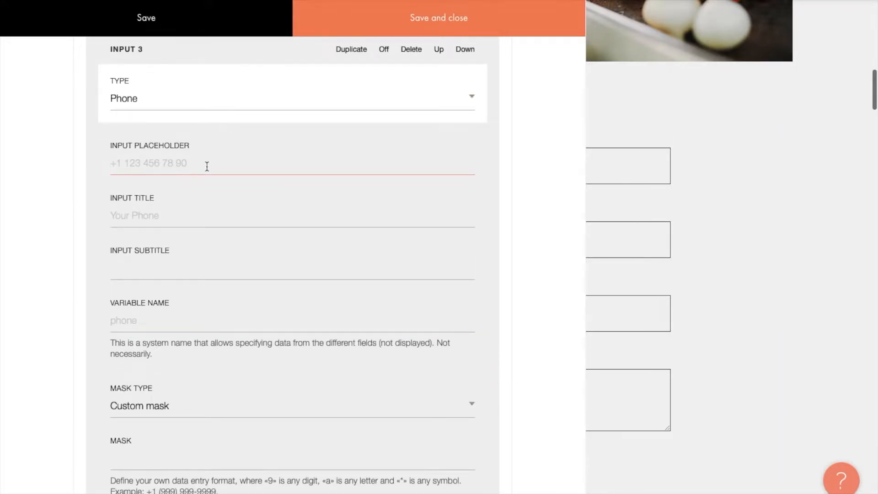
{"action": "type", "text": "Phone number"}
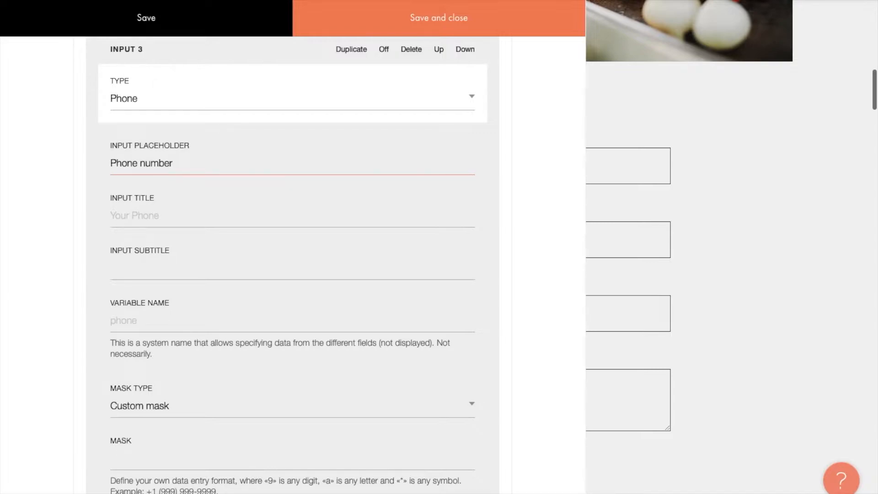
Step: Try the auto mask with country code on the phone field and return its mask type to Custom mask
{"action": "left_click", "coordinate": [195, 408]}
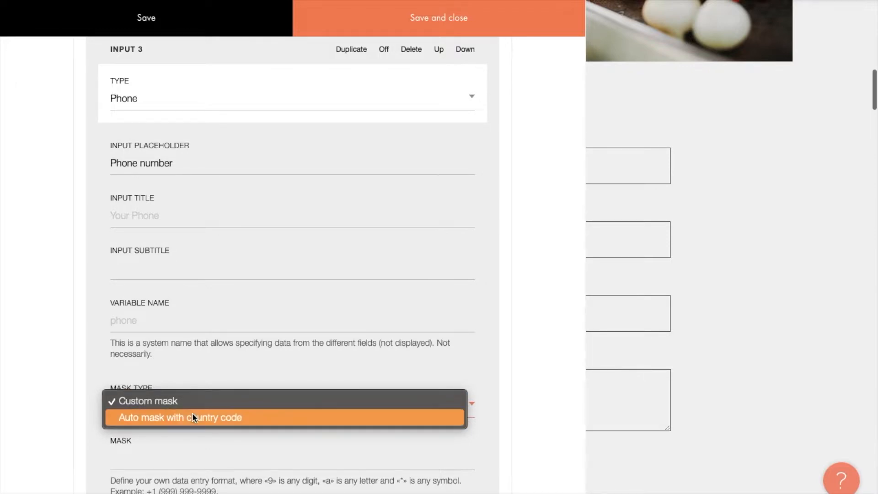
{"action": "left_click", "coordinate": [192, 414]}
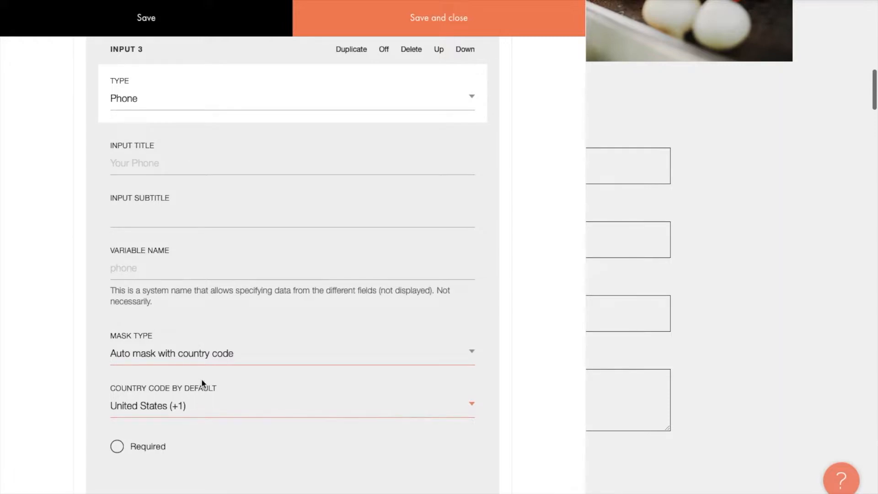
{"action": "left_click", "coordinate": [202, 356]}
{"action": "left_click", "coordinate": [202, 332]}
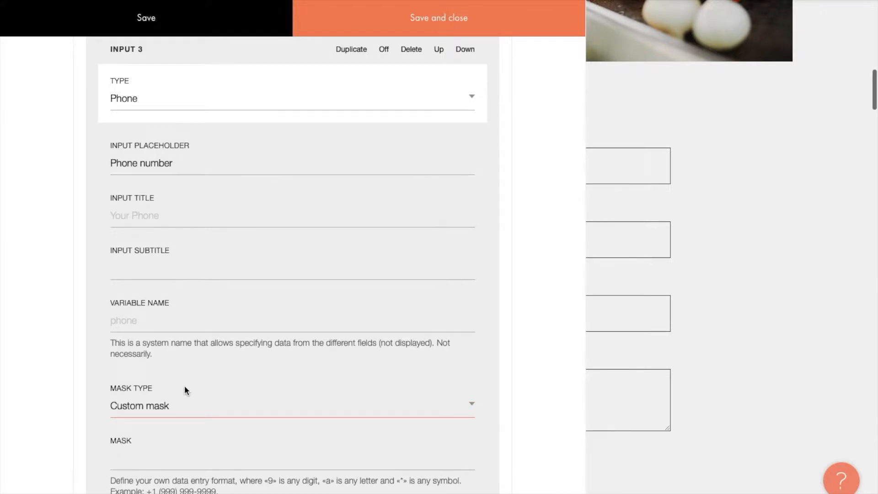
{"action": "scroll", "coordinate": [185, 388], "scroll_direction": "down", "scroll_amount": 1}
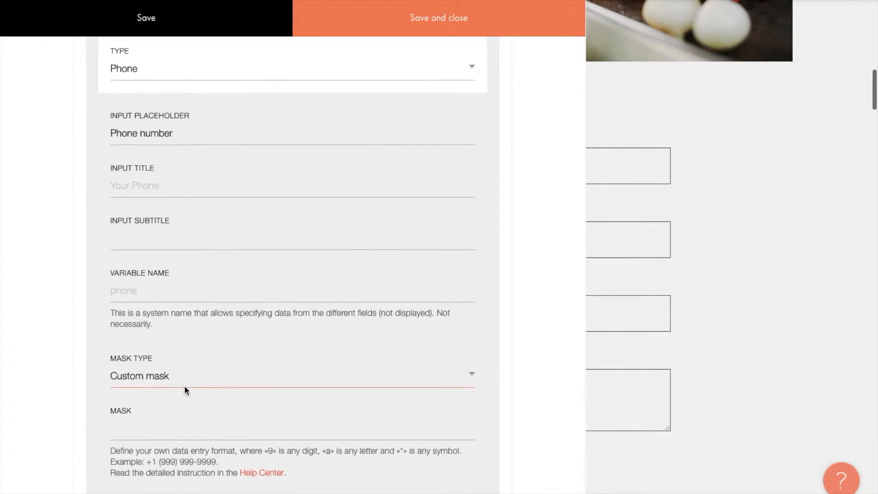
{"action": "left_click", "coordinate": [179, 407]}
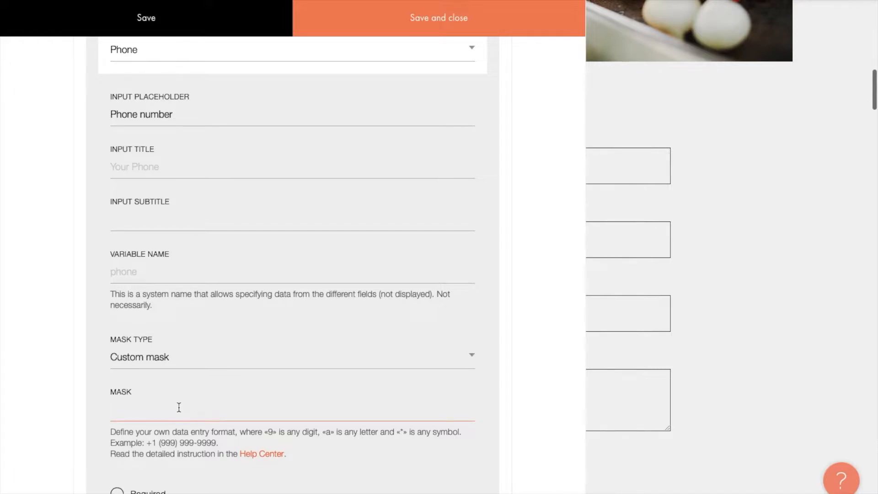
Step: Set the phone field's mask type to "Auto mask with country code", keep United States (+1) as default, and make the field required
{"action": "left_click", "coordinate": [179, 366]}
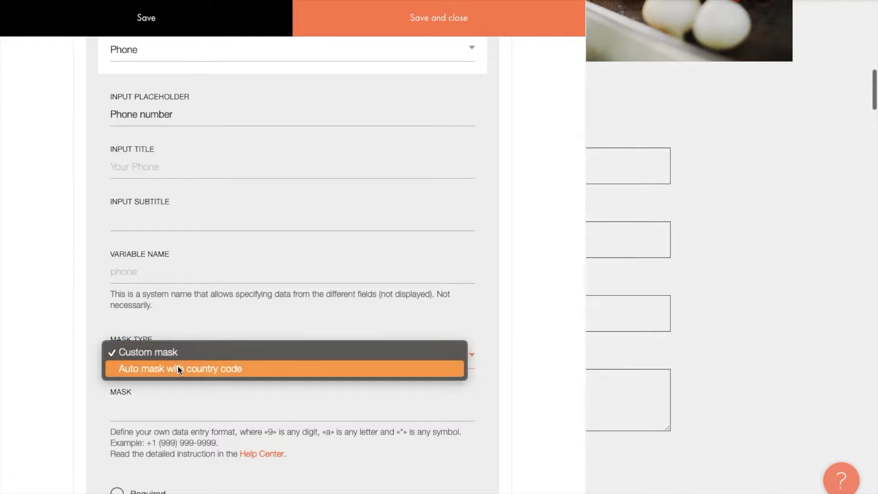
{"action": "left_click", "coordinate": [178, 368]}
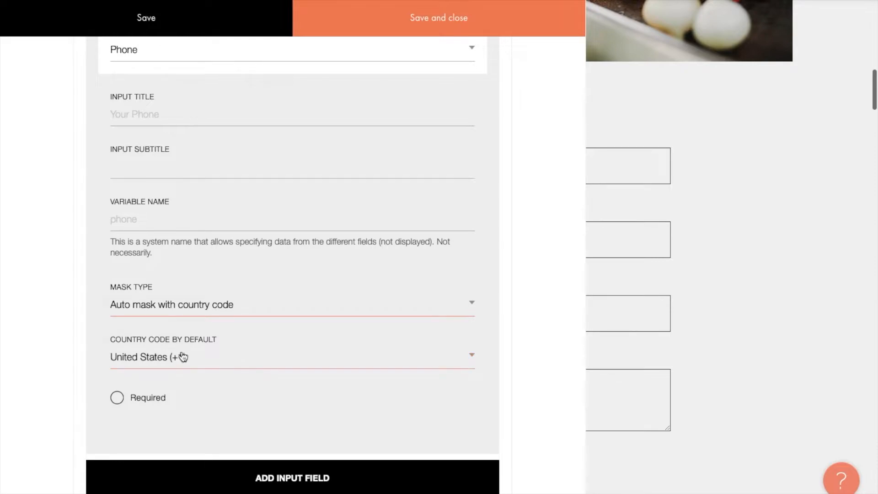
{"action": "left_click", "coordinate": [183, 358]}
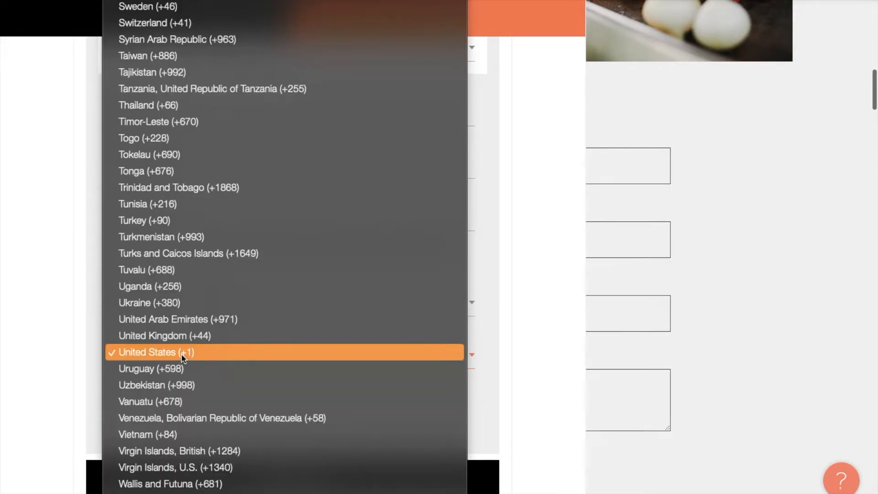
{"action": "scroll", "coordinate": [183, 357], "scroll_direction": "down", "scroll_amount": 2}
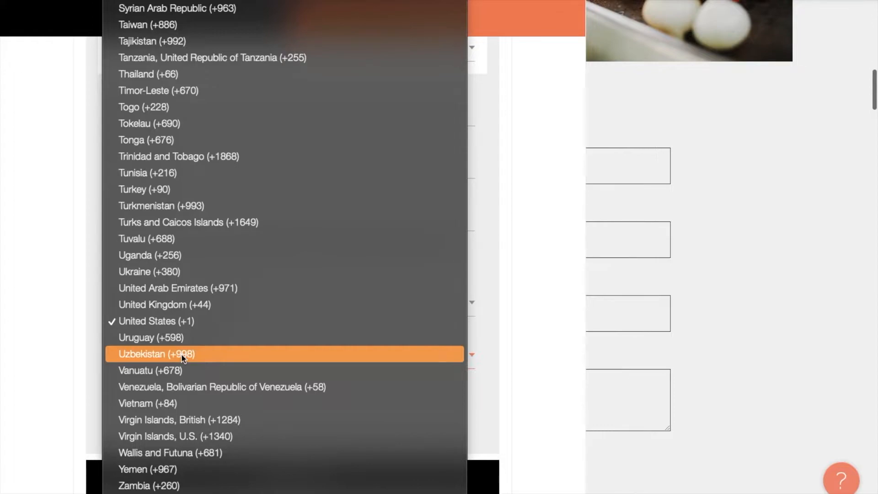
{"action": "left_click", "coordinate": [88, 330]}
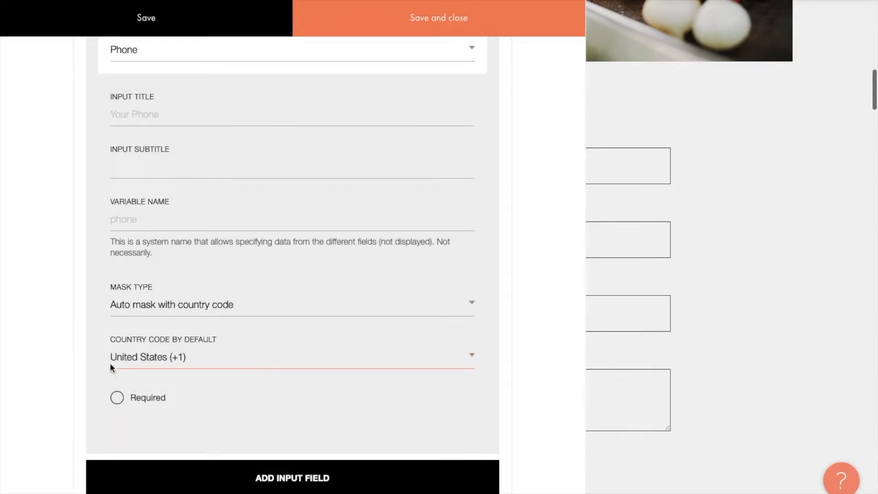
{"action": "left_click", "coordinate": [118, 400]}
Step: Add a fourth input field to the form and set its type to Dropdown
{"action": "scroll", "coordinate": [193, 409], "scroll_direction": "down", "scroll_amount": 2}
{"action": "left_click", "coordinate": [194, 423]}
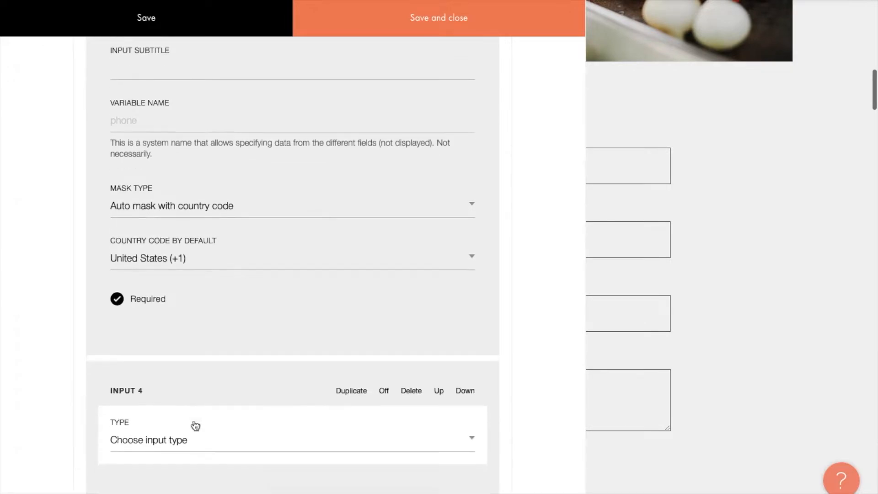
{"action": "scroll", "coordinate": [196, 425], "scroll_direction": "down", "scroll_amount": 2}
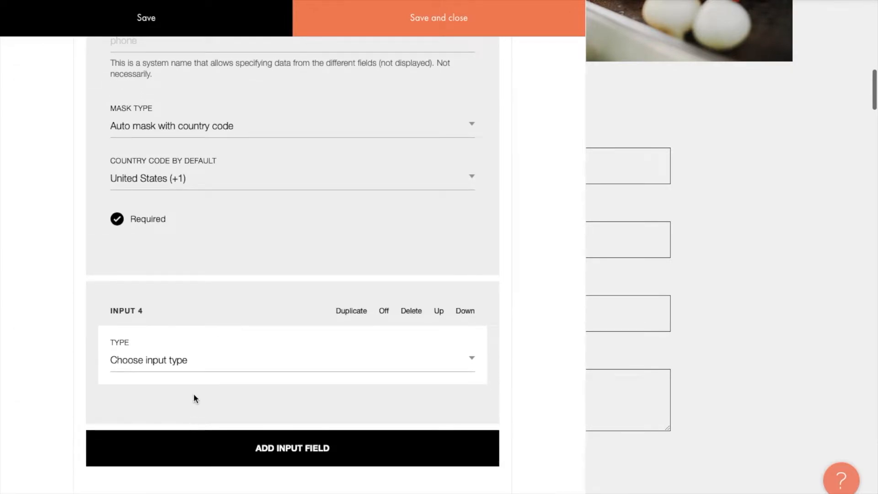
{"action": "left_click", "coordinate": [185, 364]}
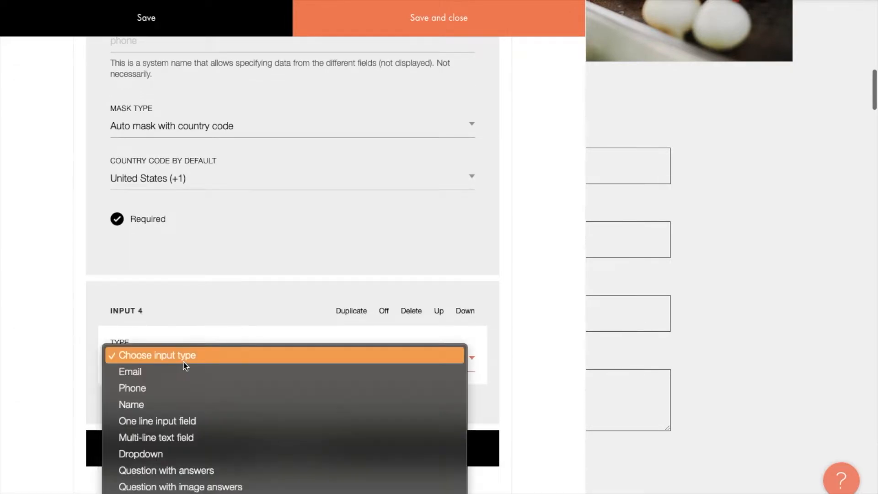
{"action": "left_click", "coordinate": [178, 454]}
{"action": "scroll", "coordinate": [211, 433], "scroll_direction": "down", "scroll_amount": 5}
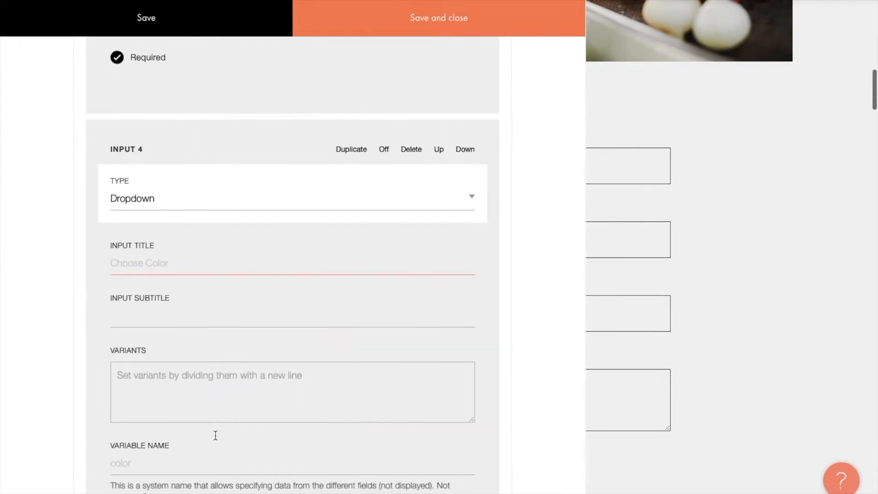
{"action": "scroll", "coordinate": [215, 435], "scroll_direction": "down", "scroll_amount": 2}
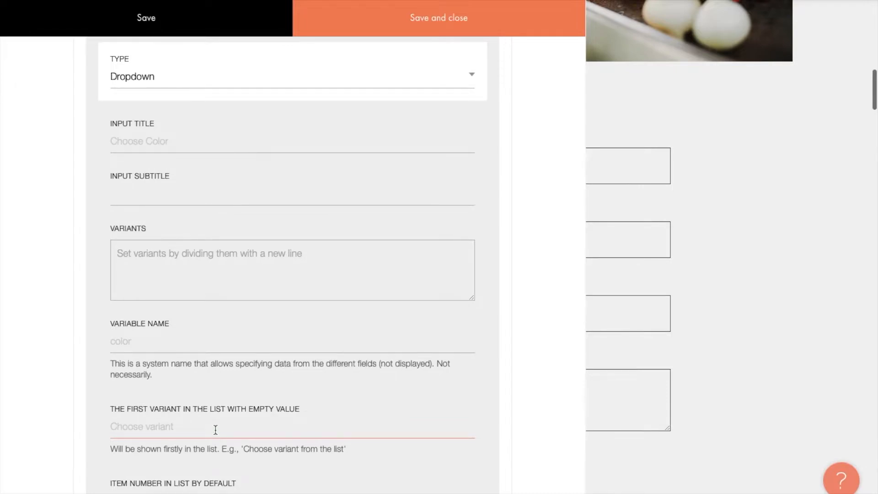
Step: Enter the dropdown's variants on separate lines: "Zero", "Average" and "Above average"
{"action": "left_click", "coordinate": [185, 281]}
{"action": "type", "text": "Zero"}
{"action": "key", "text": "Return"}
{"action": "type", "text": "Average"}
{"action": "key", "text": "Return"}
{"action": "type", "text": "Above average"}
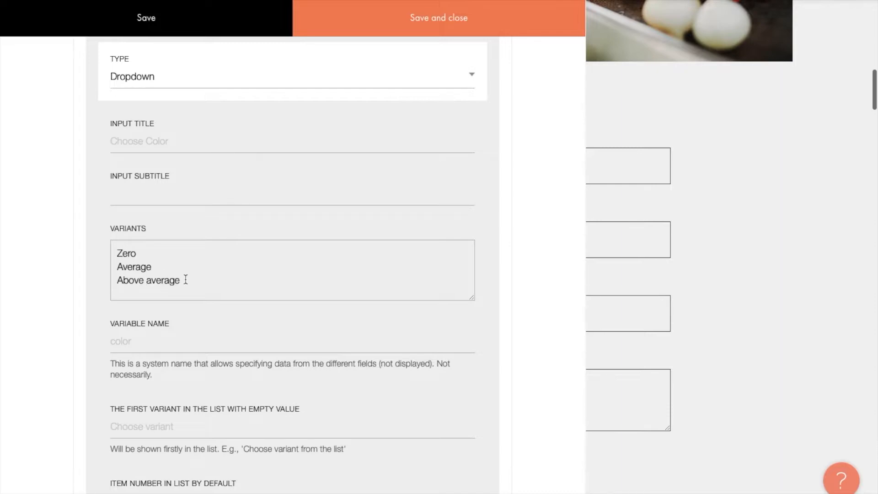
Step: Set the dropdown's empty-value first variant to "Rate how well you know Italian cuisine" and its variable name to "level"
{"action": "left_click", "coordinate": [163, 427]}
{"action": "scroll", "coordinate": [163, 426], "scroll_direction": "down", "scroll_amount": 1}
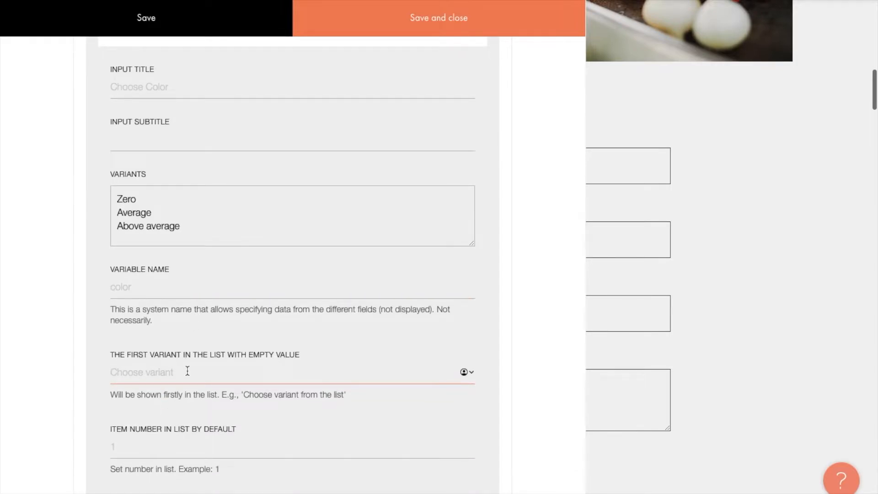
{"action": "type", "text": "Rate how well you know Italian cuisine"}
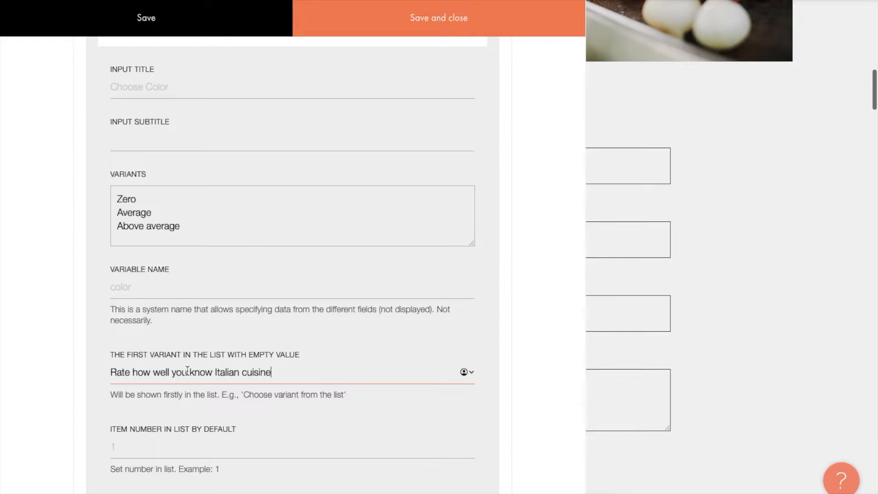
{"action": "scroll", "coordinate": [187, 370], "scroll_direction": "down", "scroll_amount": 1}
{"action": "left_click", "coordinate": [175, 215]}
{"action": "type", "text": "level"}
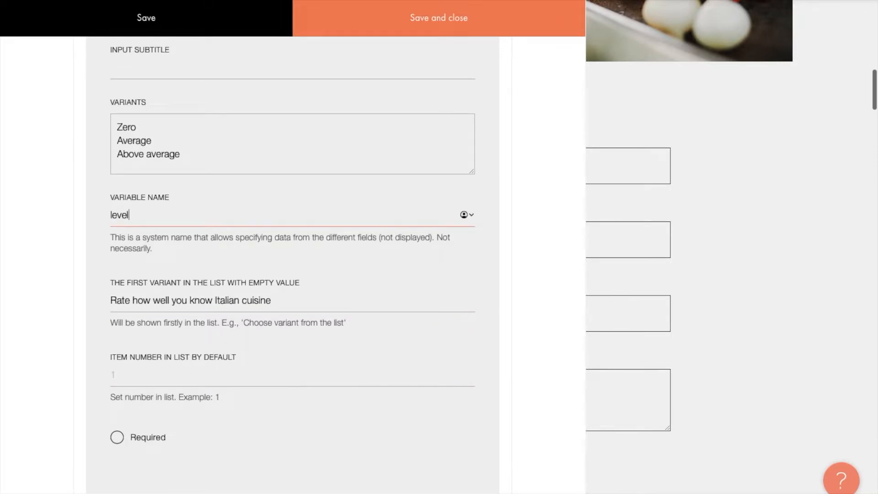
Step: Add a fifth input field to the form and set its type to Checkbox
{"action": "scroll", "coordinate": [175, 217], "scroll_direction": "down", "scroll_amount": 2}
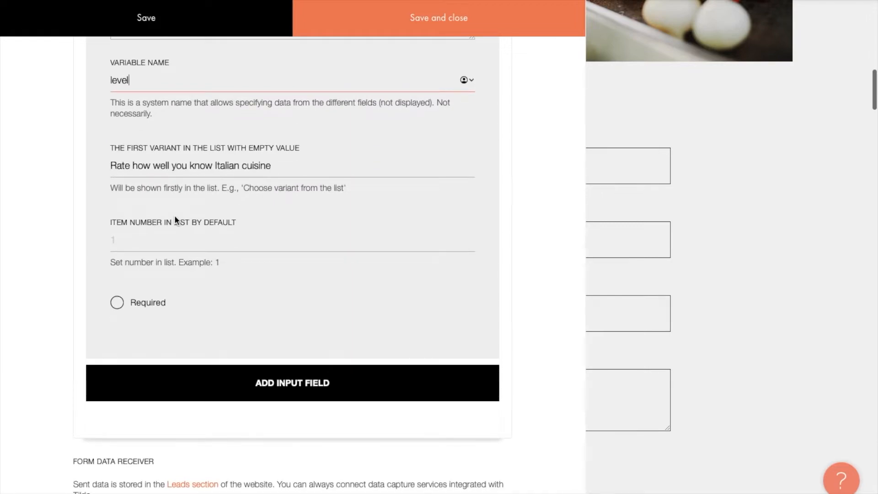
{"action": "left_click", "coordinate": [189, 383]}
{"action": "left_click", "coordinate": [188, 363]}
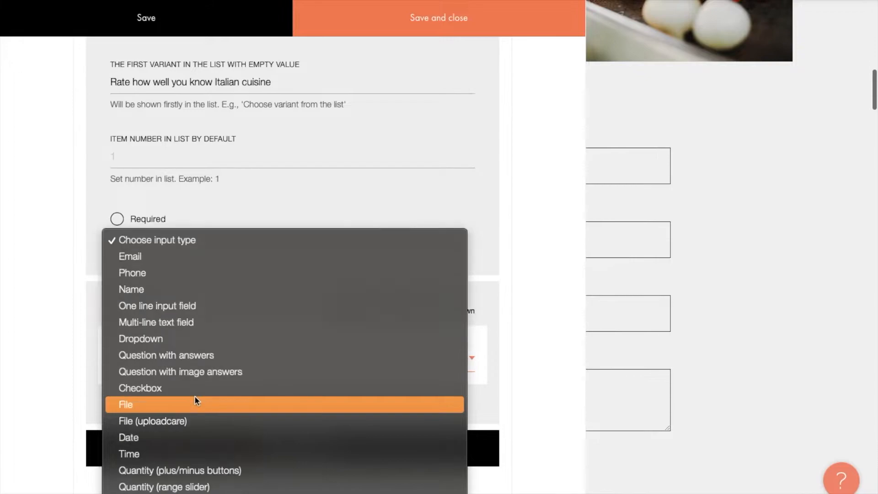
{"action": "scroll", "coordinate": [194, 396], "scroll_direction": "down", "scroll_amount": 3}
{"action": "left_click", "coordinate": [194, 304]}
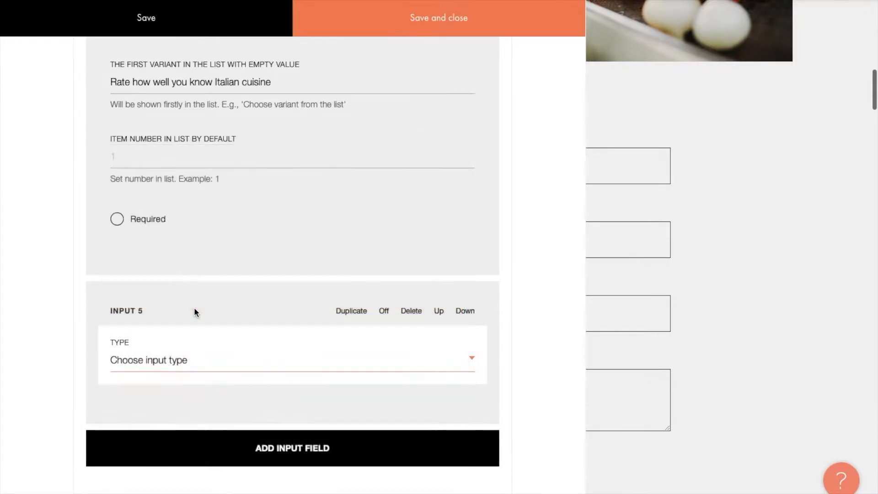
Step: Label the checkbox "I want to get a personal certificate" and make it checked by default
{"action": "left_click", "coordinate": [173, 278]}
{"action": "type", "text": "I"}
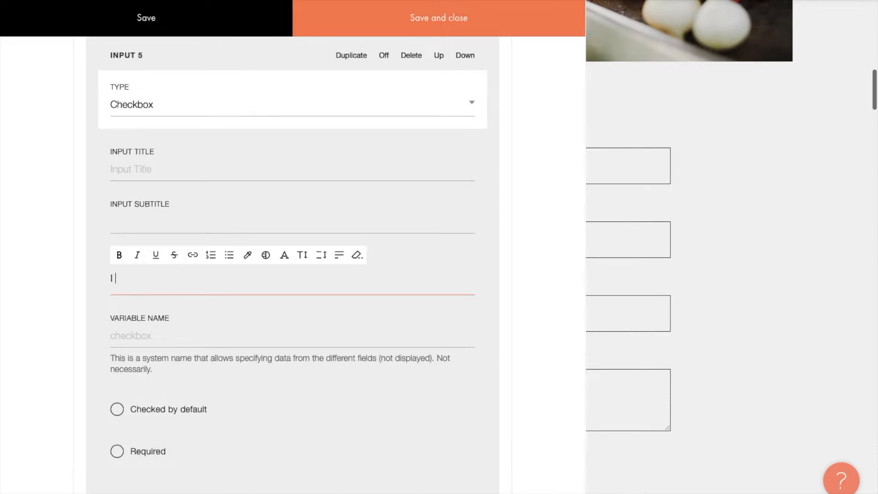
{"action": "type", "text": "  want to get a personal certificate"}
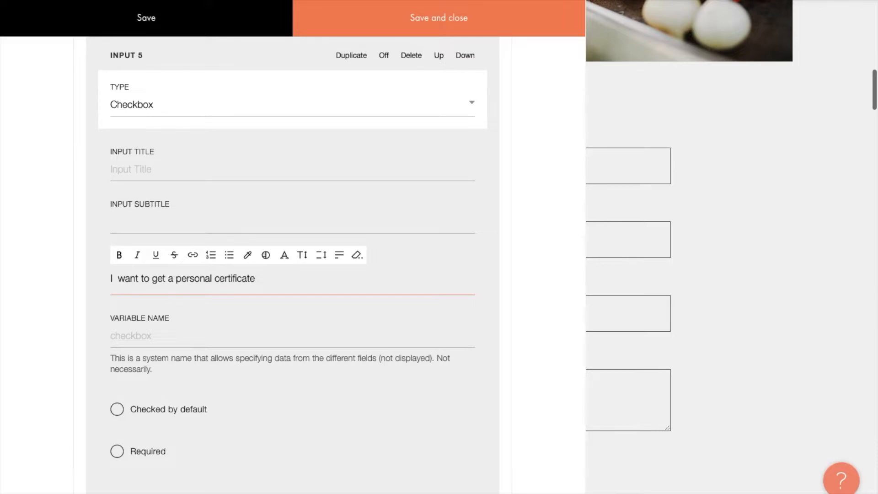
{"action": "left_click", "coordinate": [187, 412]}
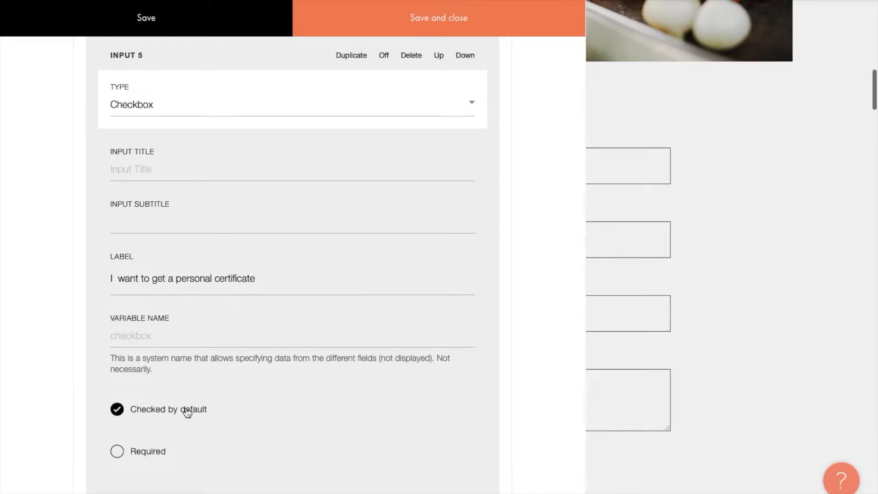
Step: Set the form's button title to "Enroll" and its success message to "Thank you for registering!"
{"action": "scroll", "coordinate": [259, 401], "scroll_direction": "down", "scroll_amount": 3}
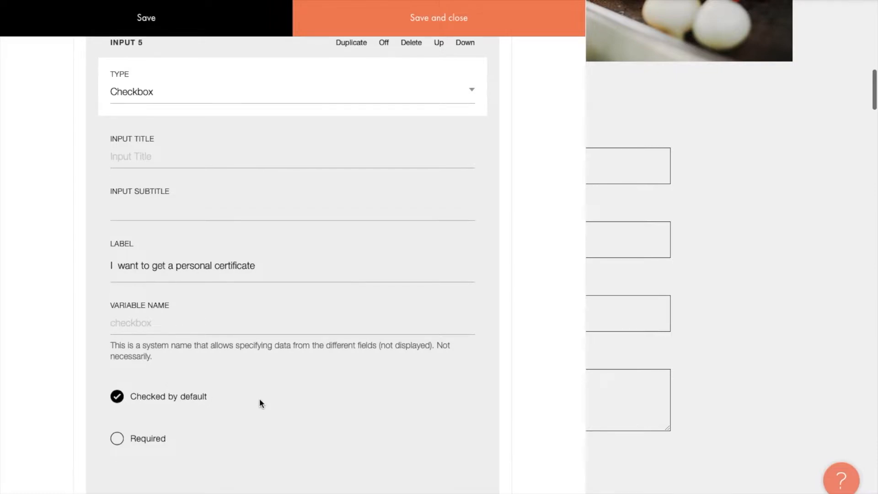
{"action": "scroll", "coordinate": [260, 403], "scroll_direction": "down", "scroll_amount": 8}
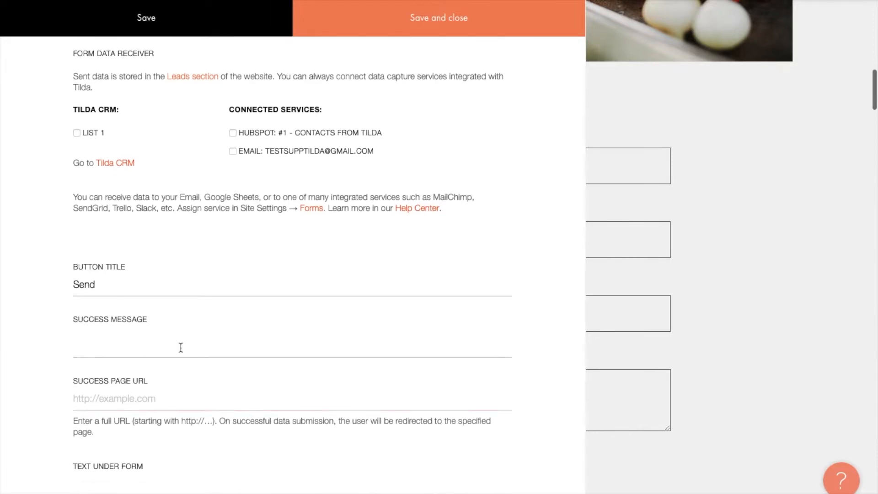
{"action": "left_click", "coordinate": [133, 287]}
{"action": "key", "text": "super+a"}
{"action": "type", "text": "Enroll"}
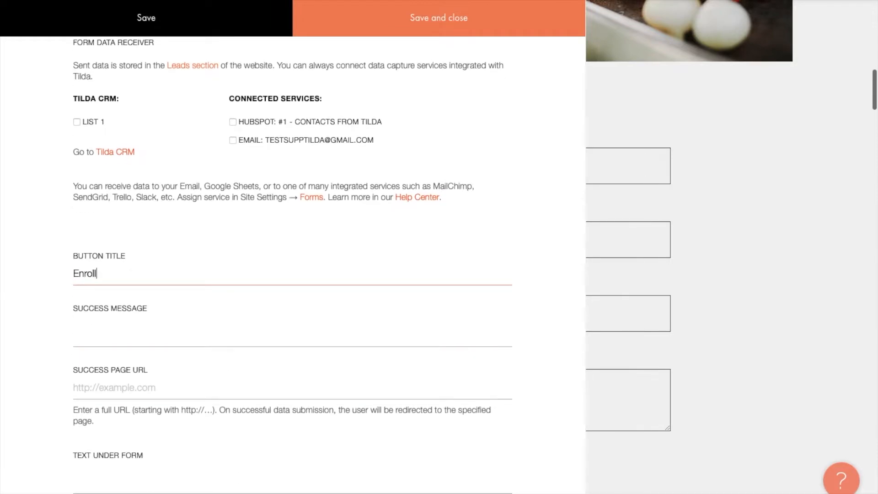
{"action": "left_click", "coordinate": [124, 332]}
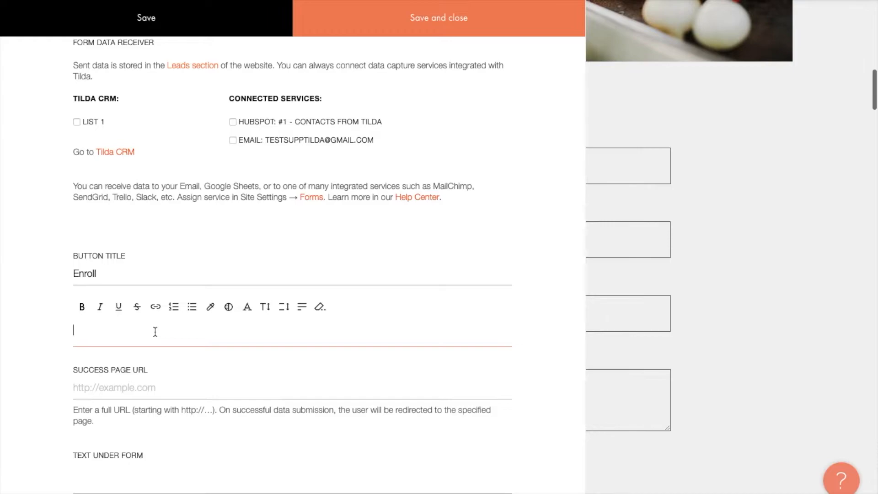
{"action": "type", "text": "Thank you for registering!"}
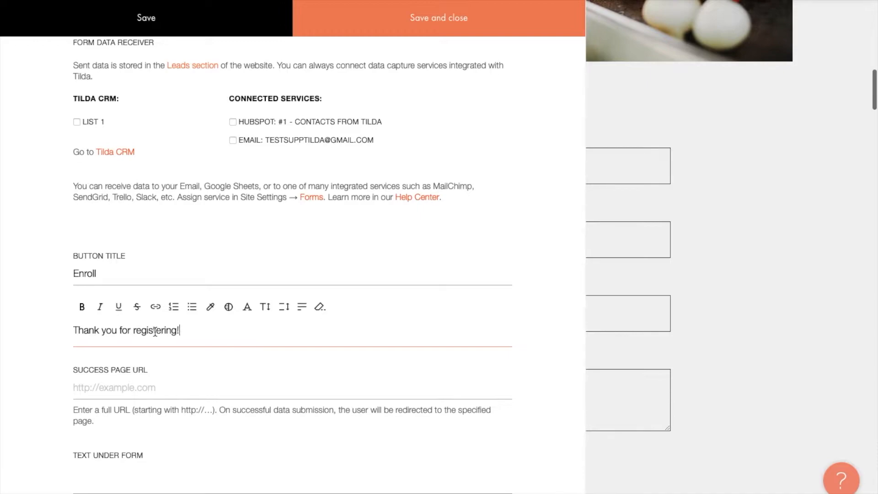
Step: Set the text under the form to the suggested consent notice "By clicking the button you agree to our Privacy Policy"
{"action": "left_click", "coordinate": [144, 380]}
{"action": "scroll", "coordinate": [145, 378], "scroll_direction": "down", "scroll_amount": 3}
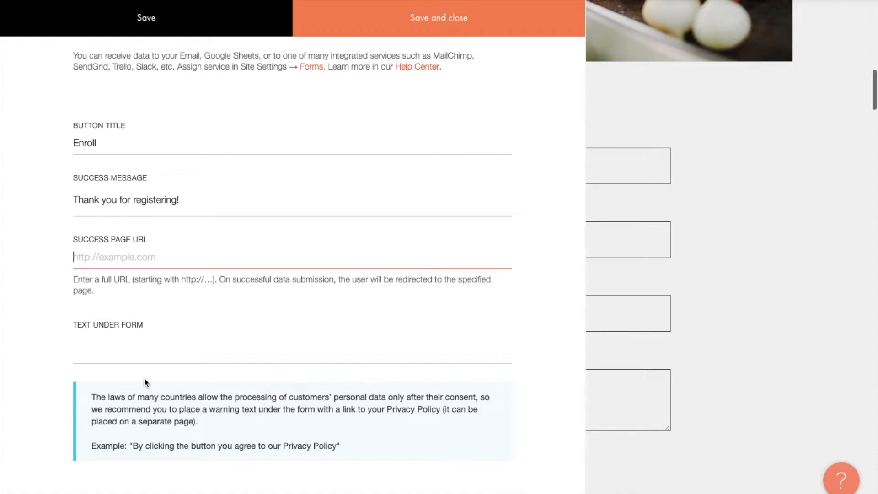
{"action": "left_click", "coordinate": [156, 349]}
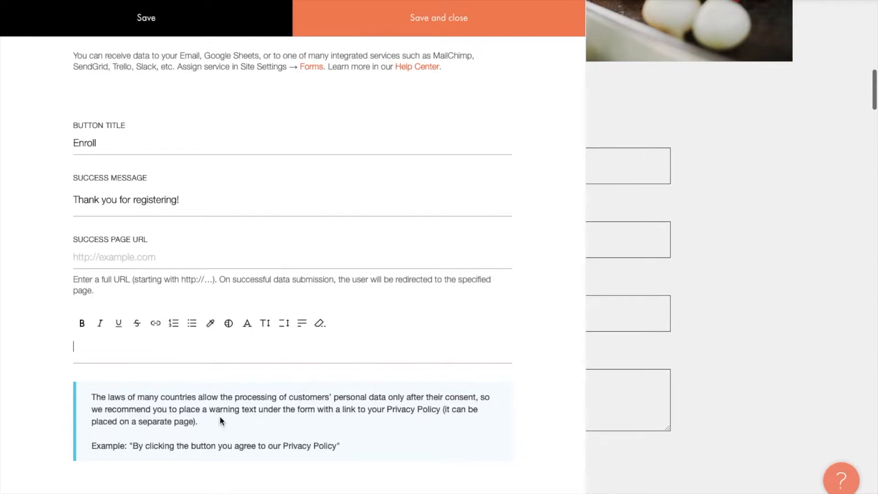
{"action": "left_click_drag", "start_coordinate": [337, 446], "coordinate": [133, 446]}
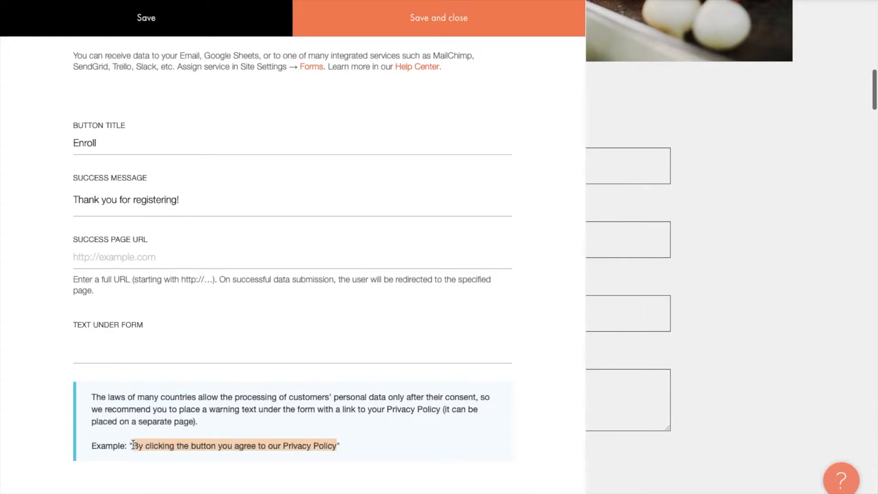
{"action": "key", "text": "ctrl+c"}
{"action": "left_click", "coordinate": [145, 355]}
{"action": "key", "text": "ctrl+v"}
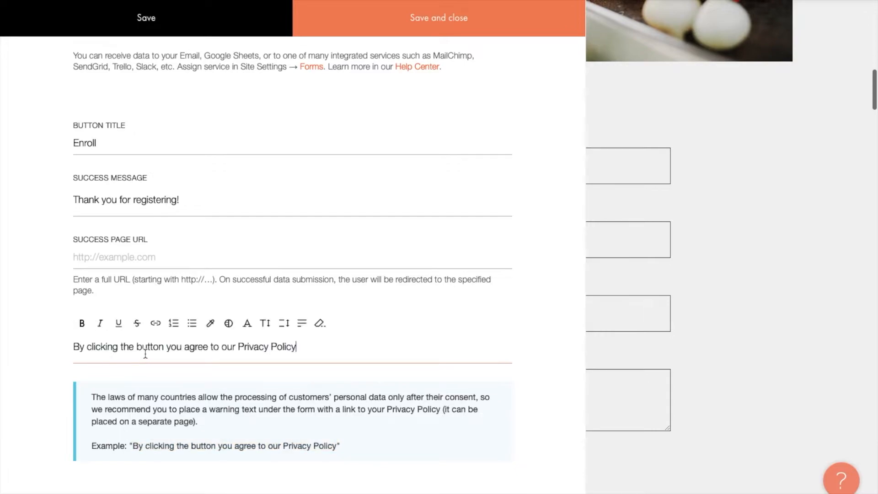
{"action": "left_click_drag", "start_coordinate": [297, 346], "coordinate": [237, 346]}
{"action": "left_click", "coordinate": [153, 327]}
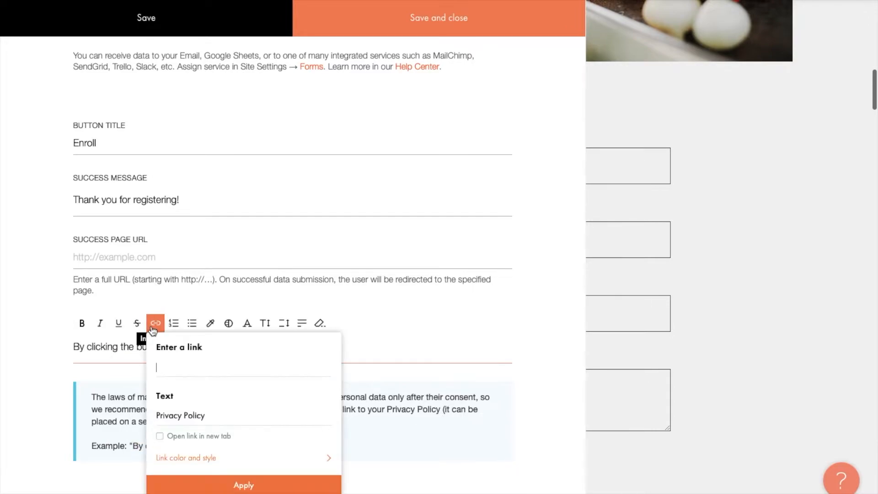
{"action": "key", "text": "ctrl+v"}
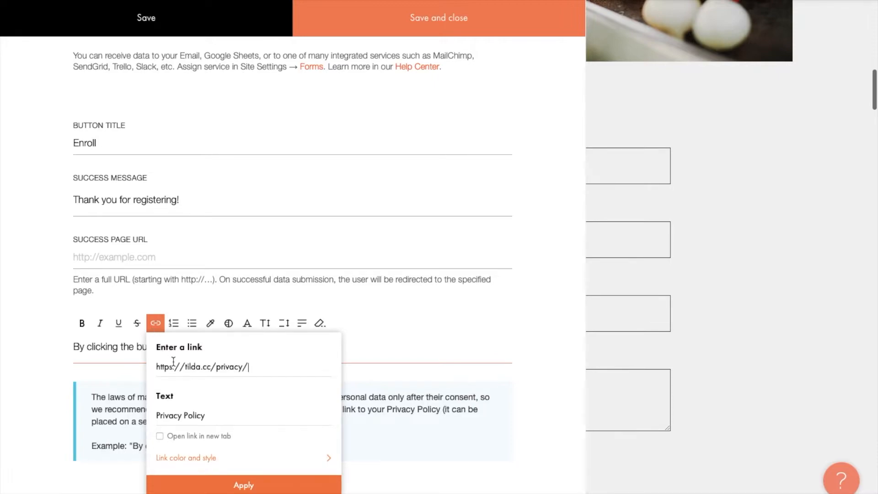
{"action": "left_click", "coordinate": [256, 487]}
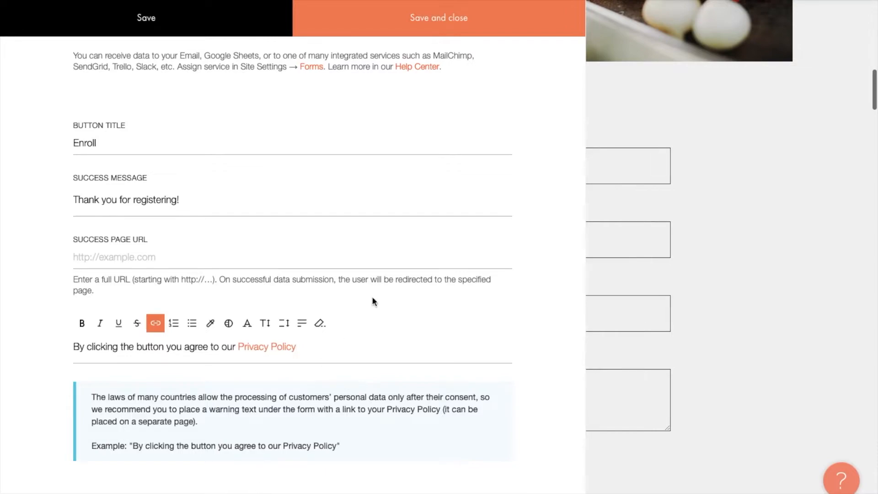
{"action": "left_click", "coordinate": [462, 20]}
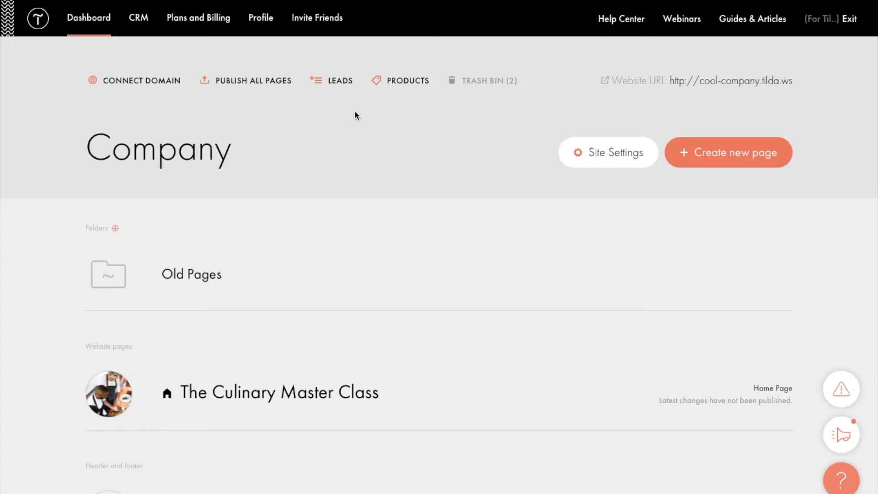
Step: Examine the newest submission's details in the Company site's form leads, and check the form error log
{"action": "left_click", "coordinate": [344, 87]}
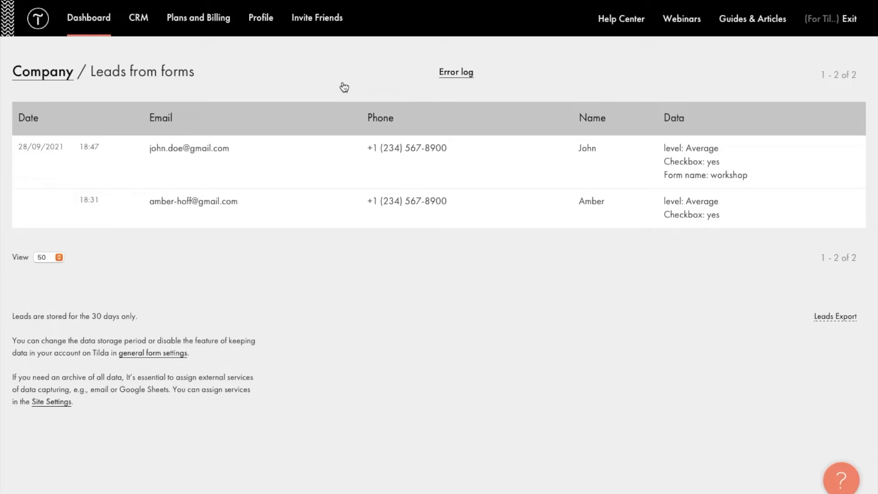
{"action": "left_click", "coordinate": [360, 170]}
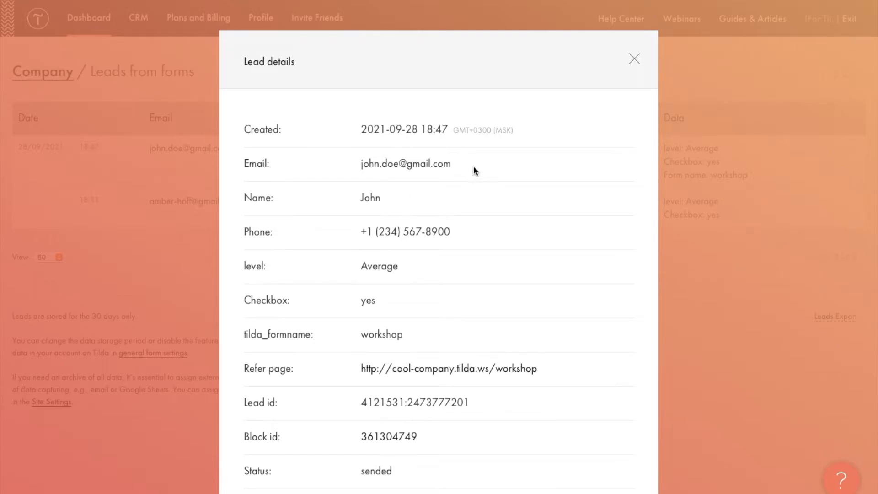
{"action": "scroll", "coordinate": [473, 194], "scroll_direction": "down", "scroll_amount": 1}
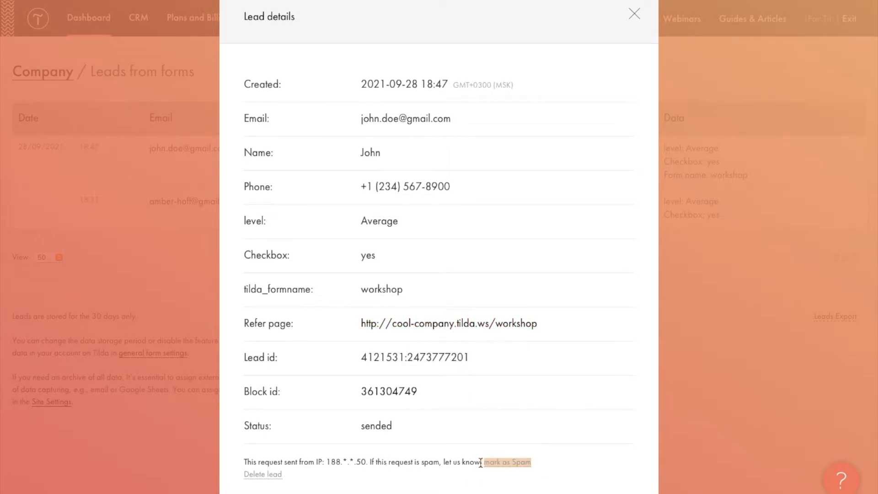
{"action": "left_click", "coordinate": [635, 15]}
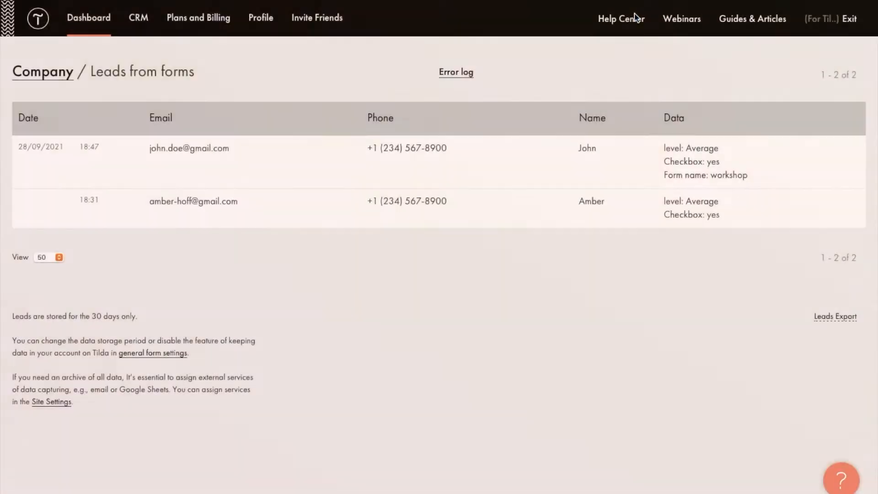
{"action": "left_click", "coordinate": [456, 73]}
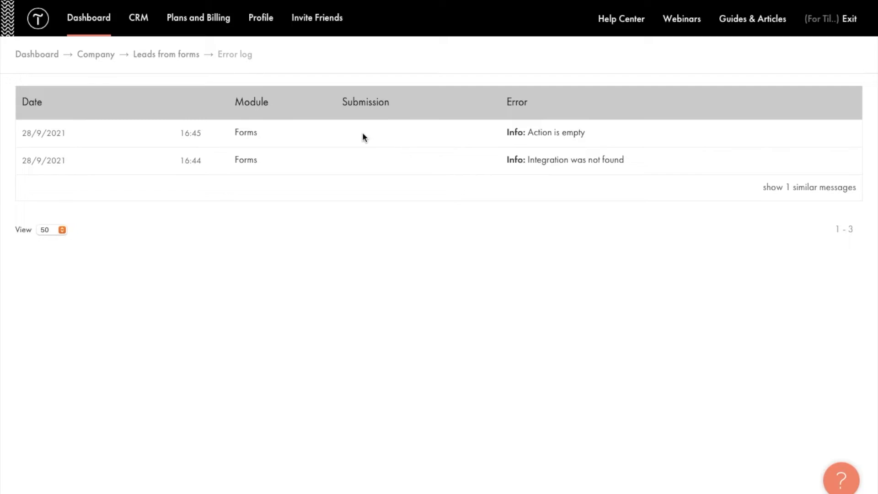
{"action": "left_click", "coordinate": [190, 55]}
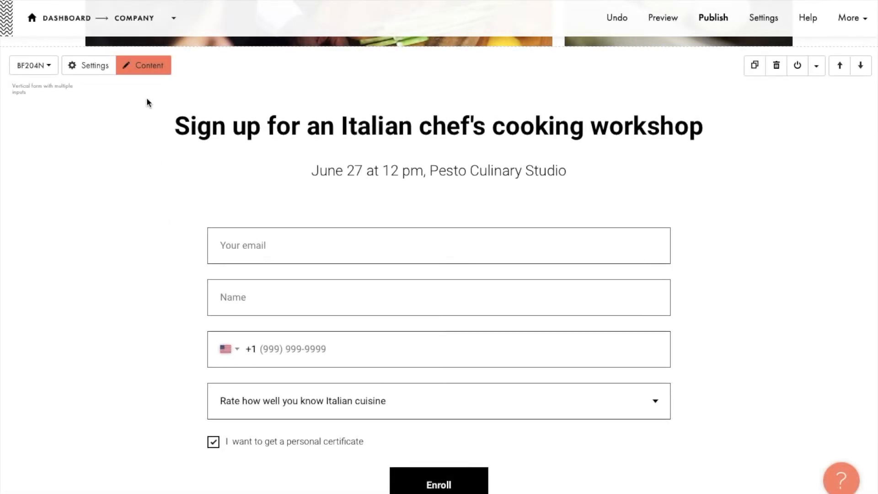
Step: Go from the sign-up form's data receiver section to the site's form settings and examine the available data collection services
{"action": "left_click", "coordinate": [145, 66]}
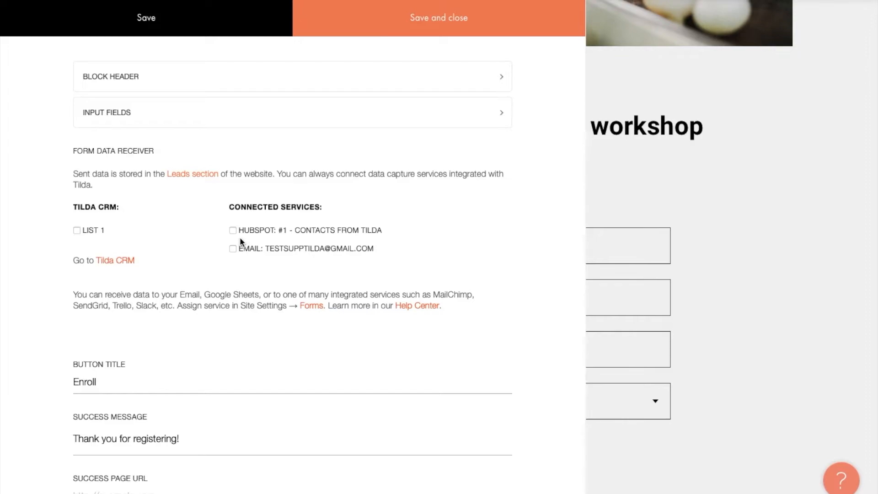
{"action": "left_click", "coordinate": [311, 305]}
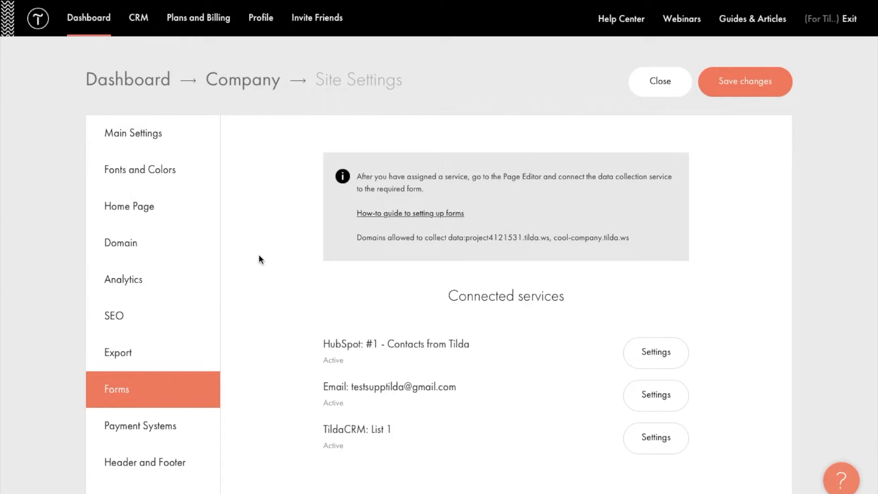
{"action": "scroll", "coordinate": [259, 259], "scroll_direction": "down", "scroll_amount": 1}
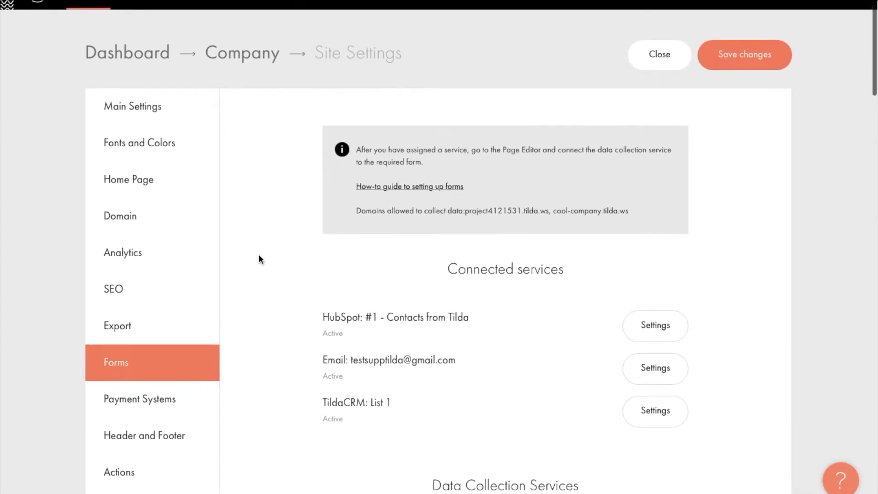
{"action": "scroll", "coordinate": [259, 259], "scroll_direction": "down", "scroll_amount": 1}
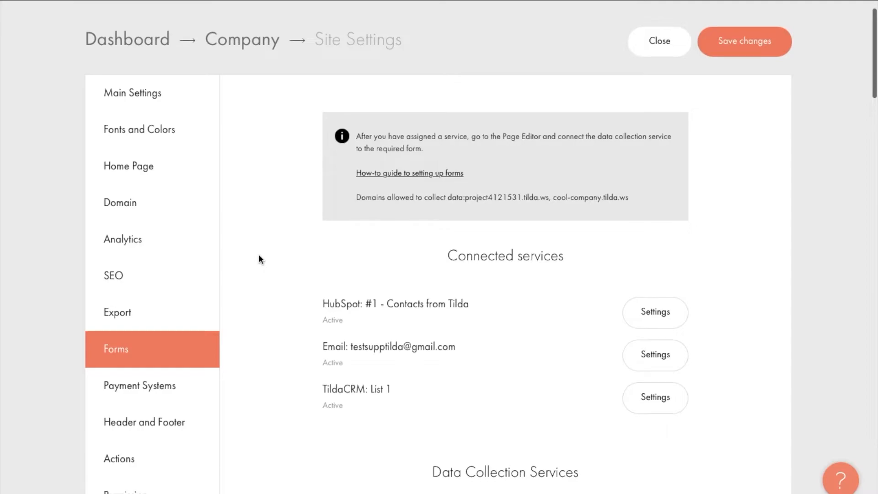
{"action": "scroll", "coordinate": [431, 251], "scroll_direction": "down", "scroll_amount": 8}
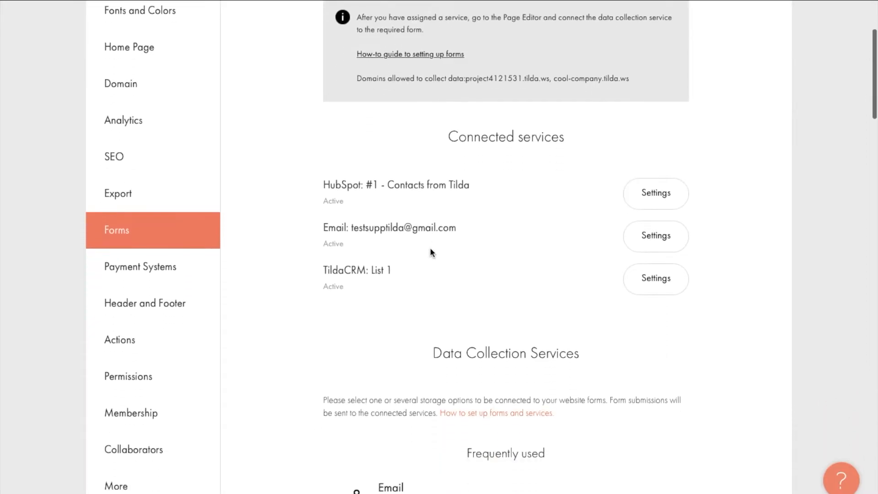
{"action": "scroll", "coordinate": [430, 251], "scroll_direction": "down", "scroll_amount": 1}
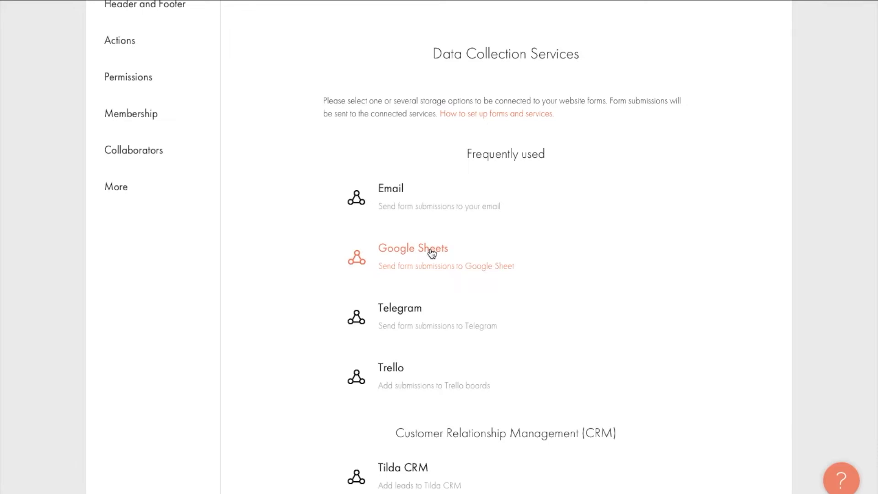
{"action": "scroll", "coordinate": [432, 253], "scroll_direction": "down", "scroll_amount": 2}
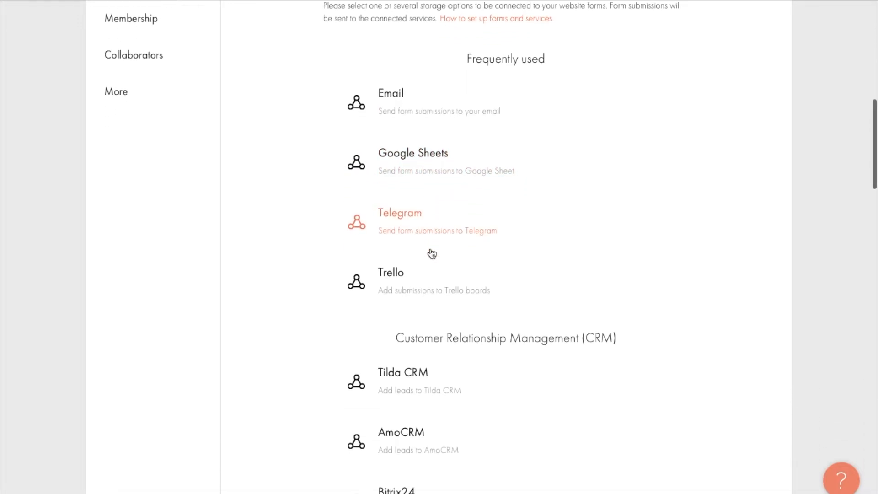
{"action": "scroll", "coordinate": [431, 253], "scroll_direction": "down", "scroll_amount": 3}
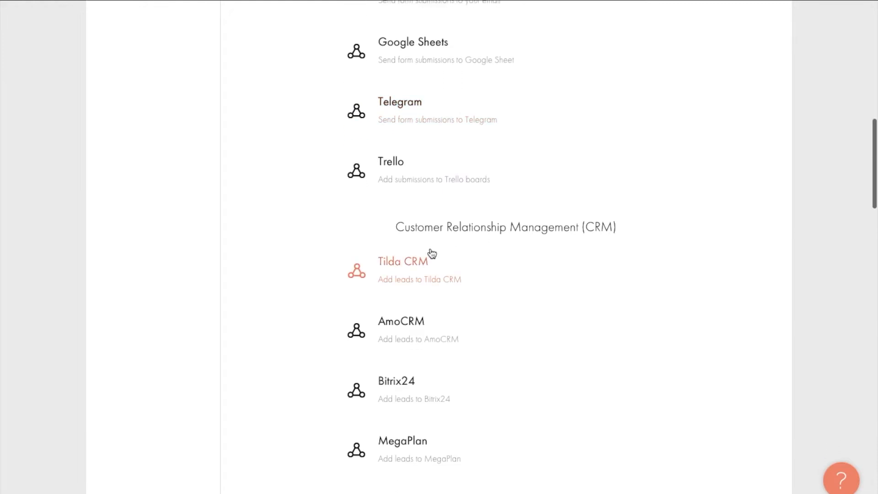
{"action": "scroll", "coordinate": [431, 253], "scroll_direction": "down", "scroll_amount": 3}
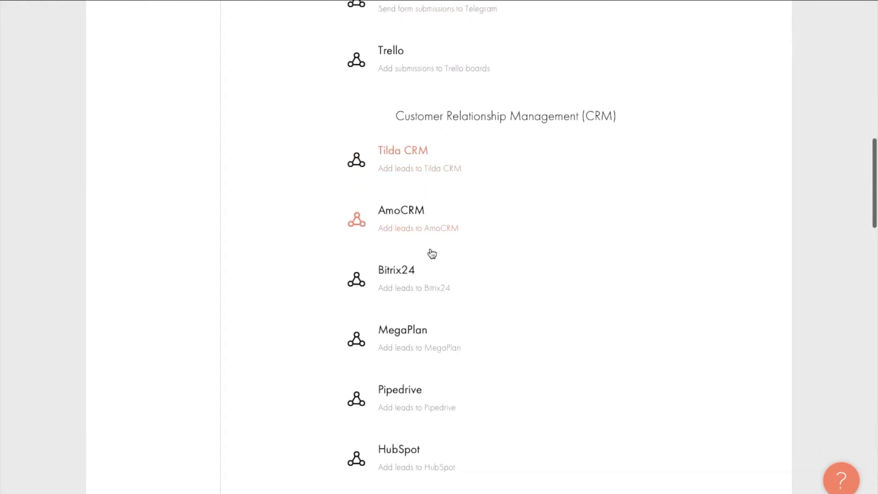
{"action": "scroll", "coordinate": [431, 253], "scroll_direction": "down", "scroll_amount": 2}
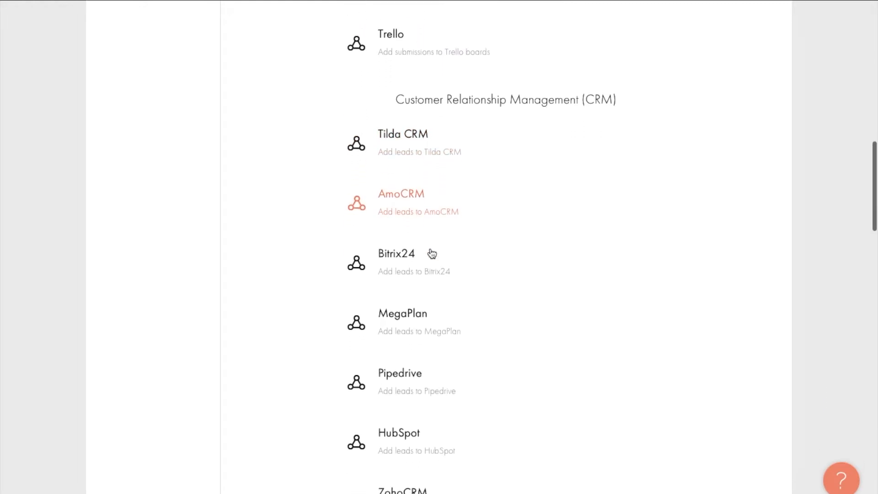
{"action": "scroll", "coordinate": [431, 252], "scroll_direction": "down", "scroll_amount": 4}
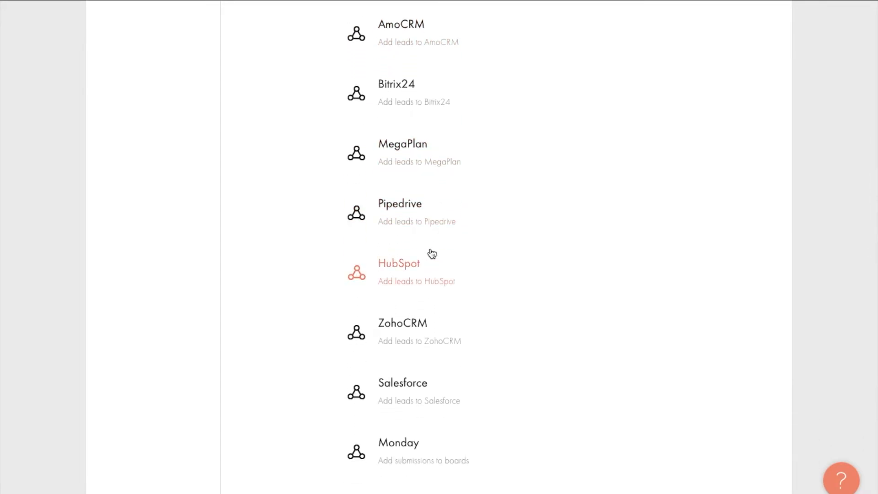
{"action": "scroll", "coordinate": [545, 277], "scroll_direction": "up", "scroll_amount": 8}
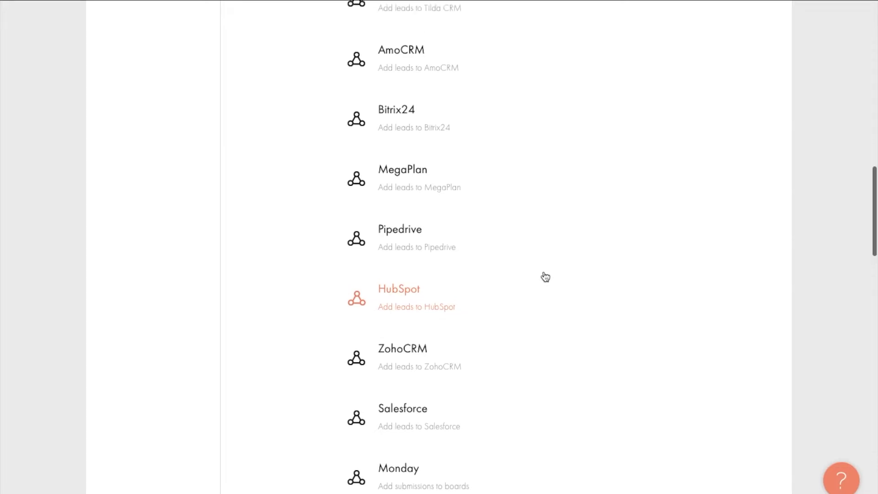
{"action": "scroll", "coordinate": [544, 275], "scroll_direction": "up", "scroll_amount": 4}
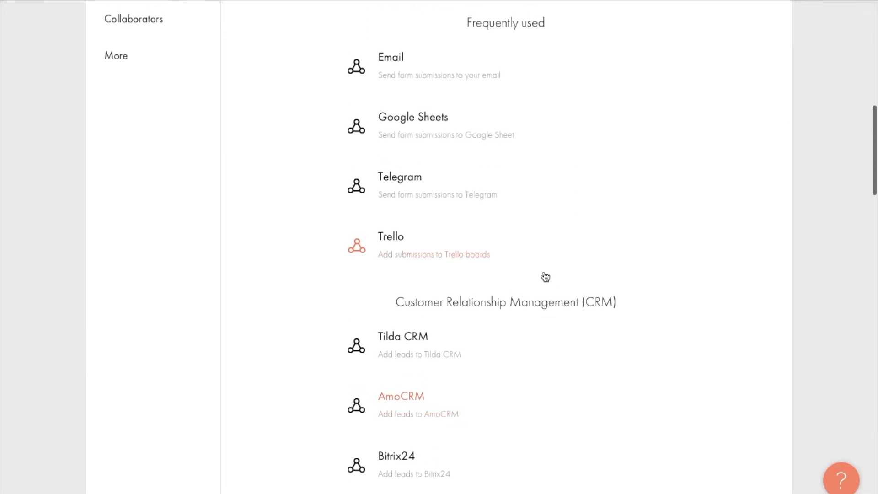
Step: Connect Google Sheets to the site as a data collection service for form submissions
{"action": "left_click", "coordinate": [463, 135]}
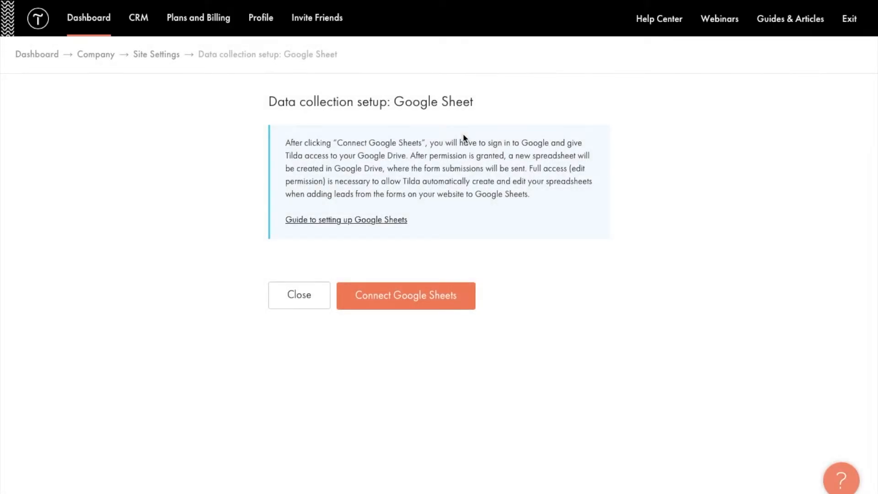
{"action": "left_click", "coordinate": [438, 305]}
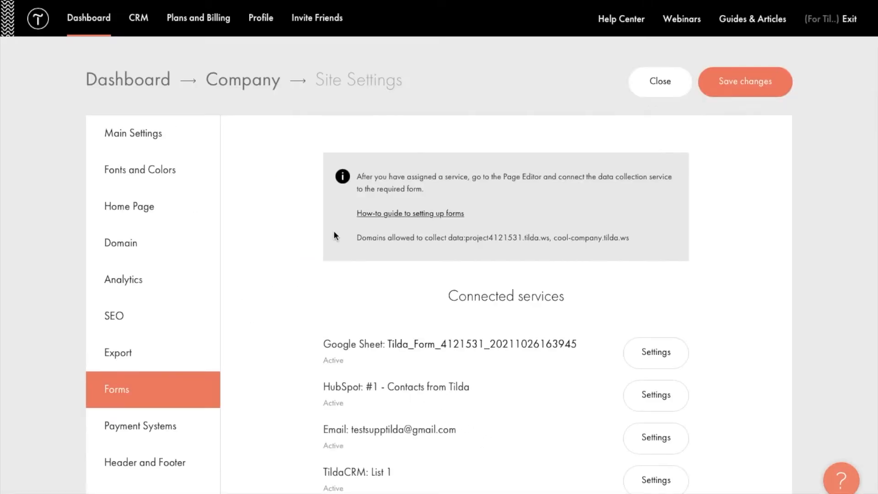
Step: Examine the connected Google Sheet's settings, including its spreadsheet link, name in the list and allowed domains
{"action": "scroll", "coordinate": [333, 233], "scroll_direction": "down", "scroll_amount": 2}
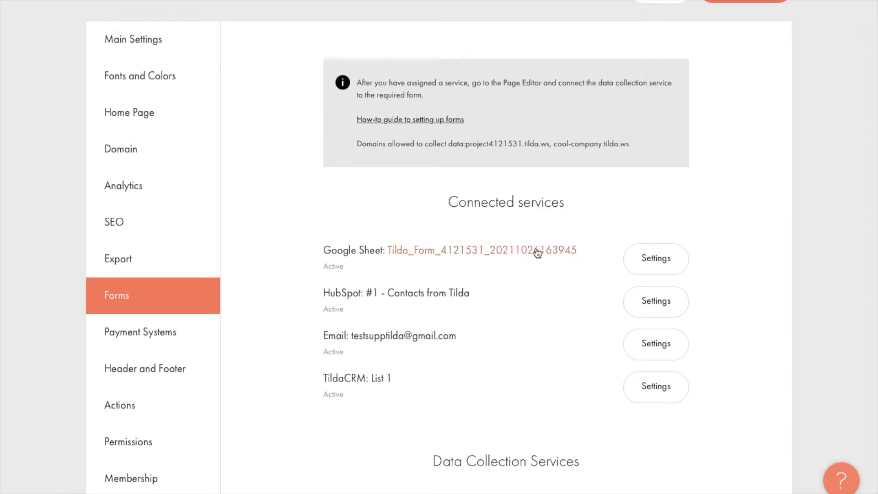
{"action": "left_click", "coordinate": [638, 257]}
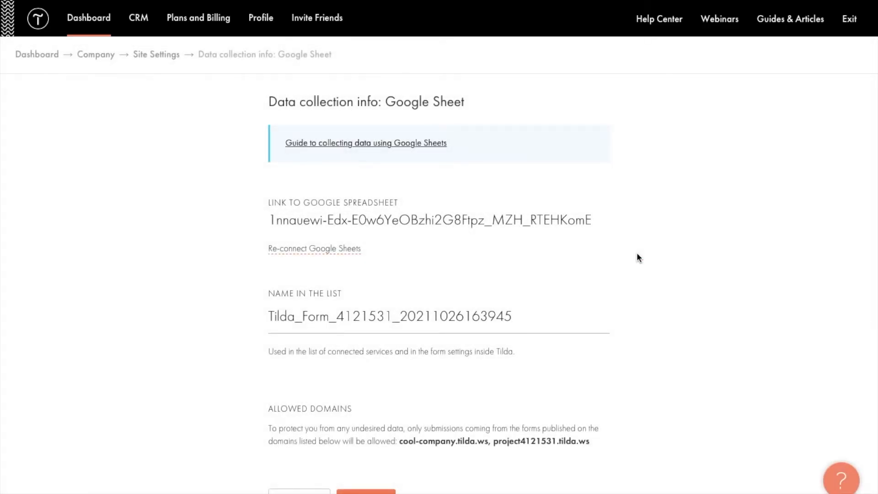
{"action": "scroll", "coordinate": [638, 258], "scroll_direction": "down", "scroll_amount": 1}
{"action": "left_click", "coordinate": [582, 305]}
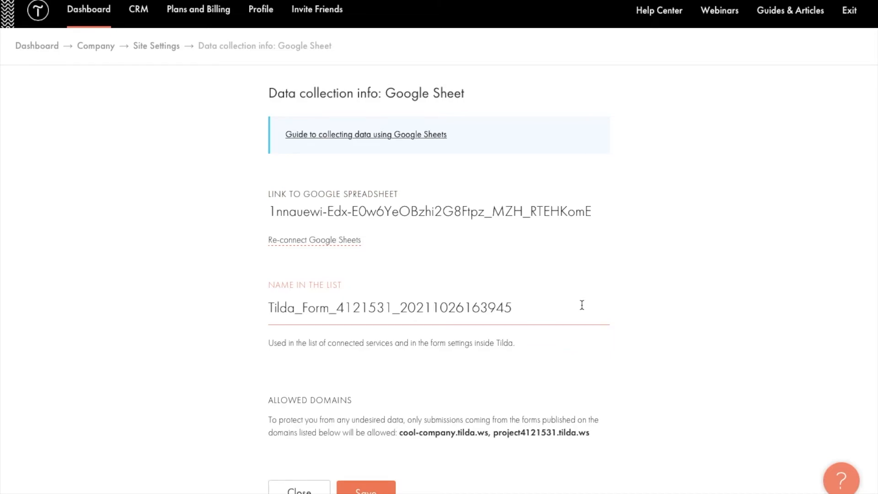
{"action": "scroll", "coordinate": [582, 304], "scroll_direction": "down", "scroll_amount": 1}
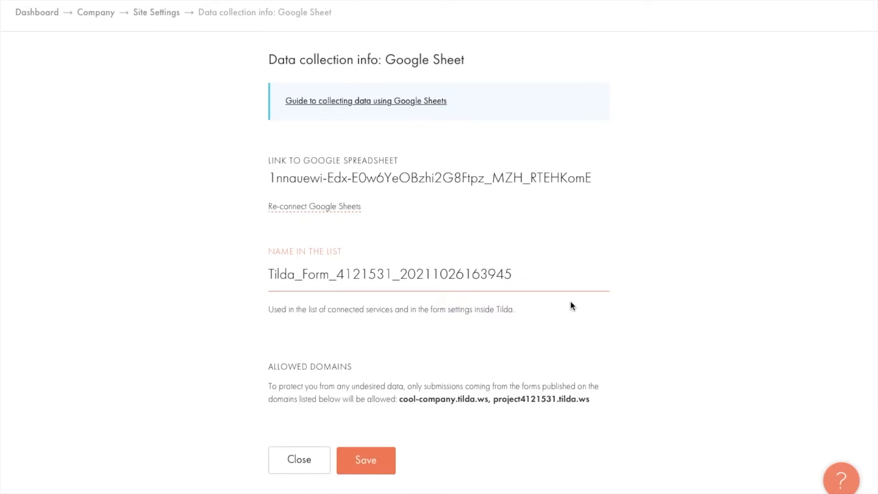
Step: Save the sign-up form's content with the connected Google Sheet as its data receiver, and publish the page
{"action": "scroll", "coordinate": [569, 305], "scroll_direction": "down", "scroll_amount": 3}
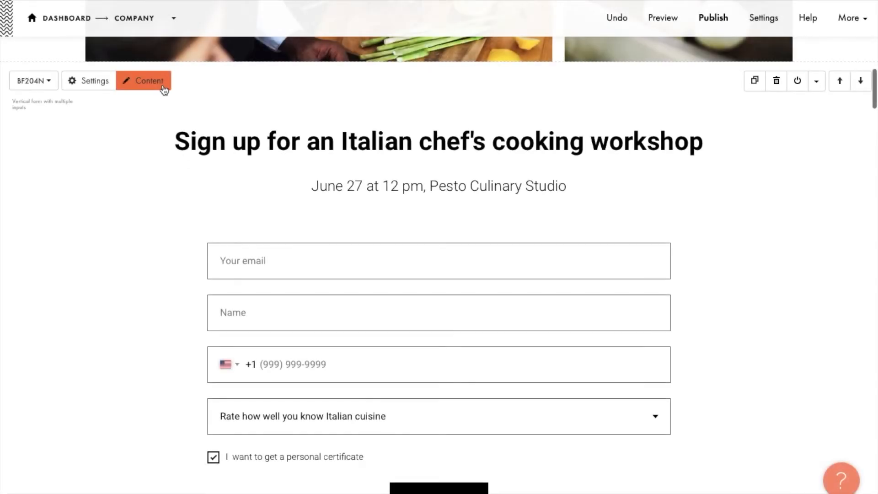
{"action": "left_click", "coordinate": [163, 84]}
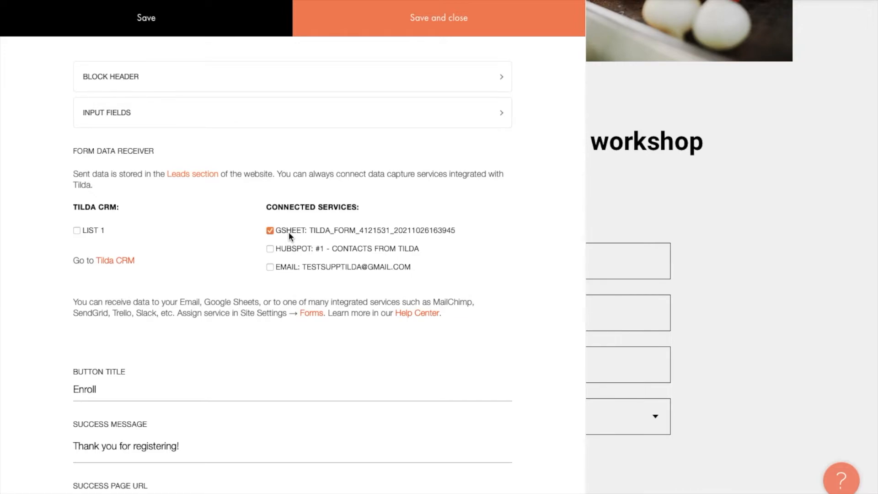
{"action": "left_click", "coordinate": [438, 34]}
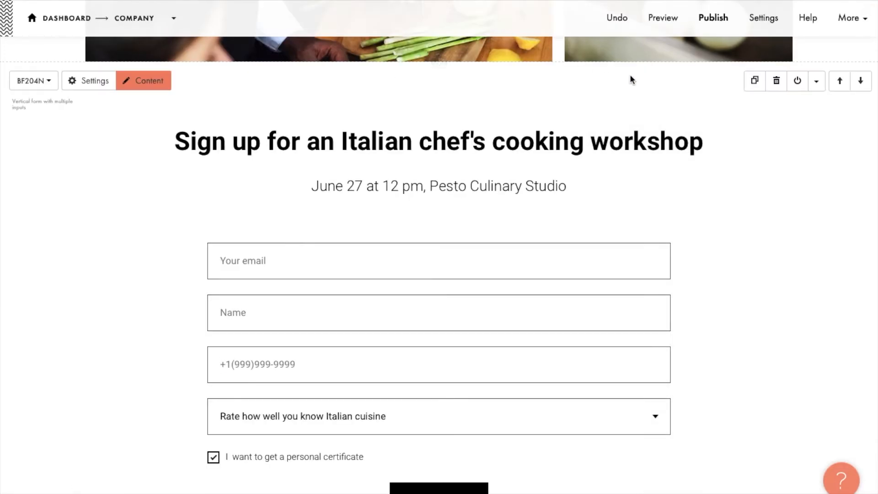
{"action": "left_click", "coordinate": [706, 24]}
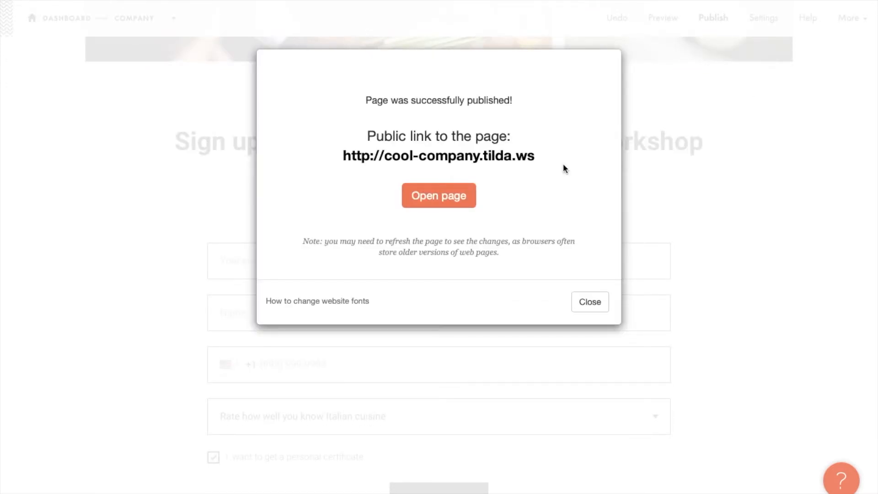
{"action": "left_click", "coordinate": [594, 303]}
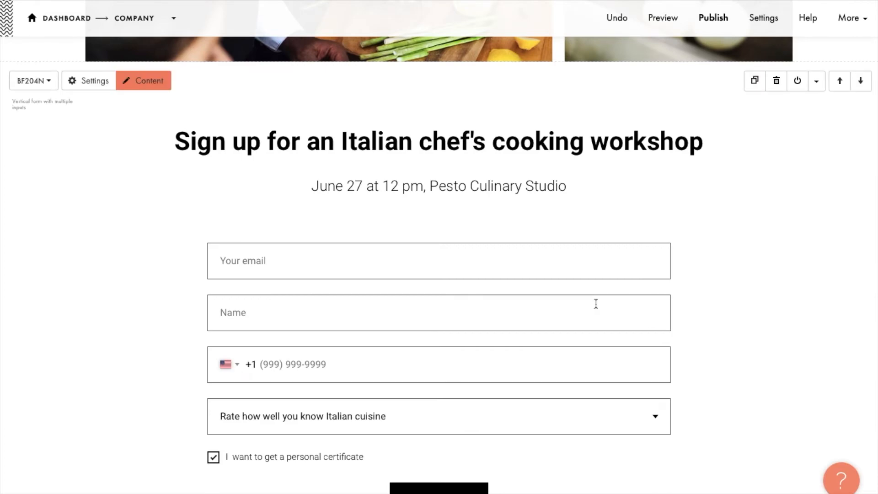
Step: Go to the CRM and open the cool company list of leads
{"action": "left_click", "coordinate": [142, 20]}
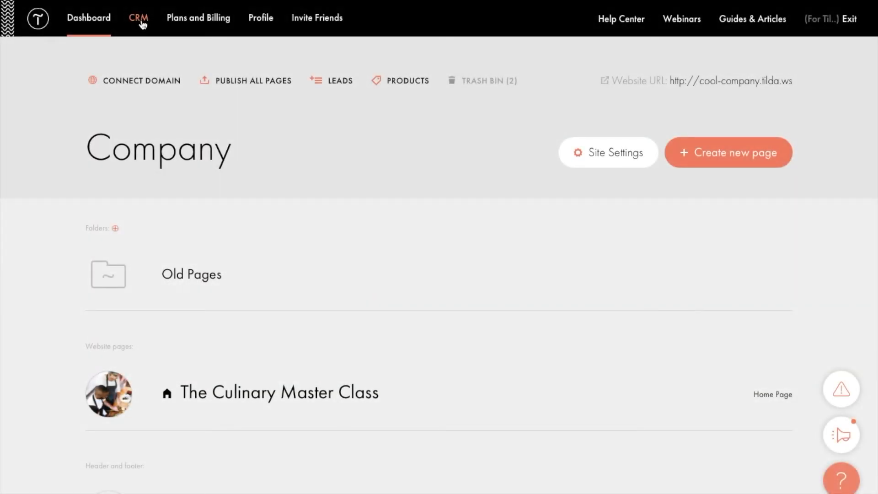
{"action": "left_click", "coordinate": [139, 18]}
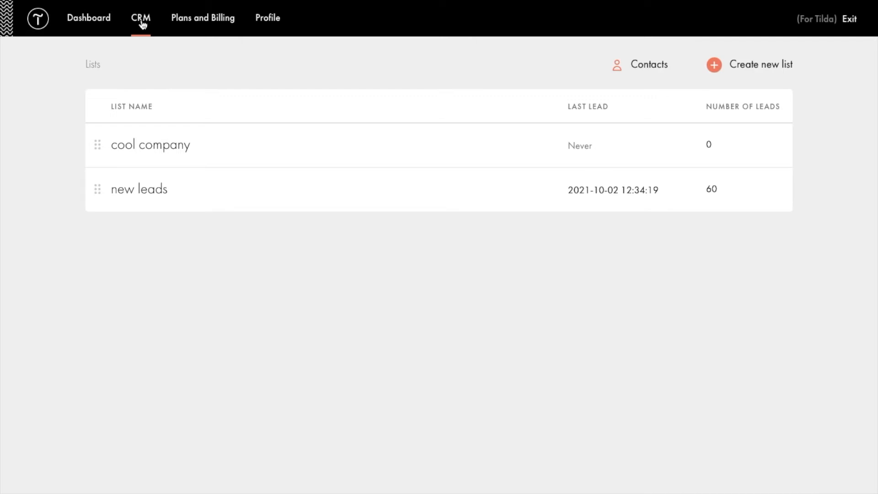
{"action": "left_click", "coordinate": [153, 148]}
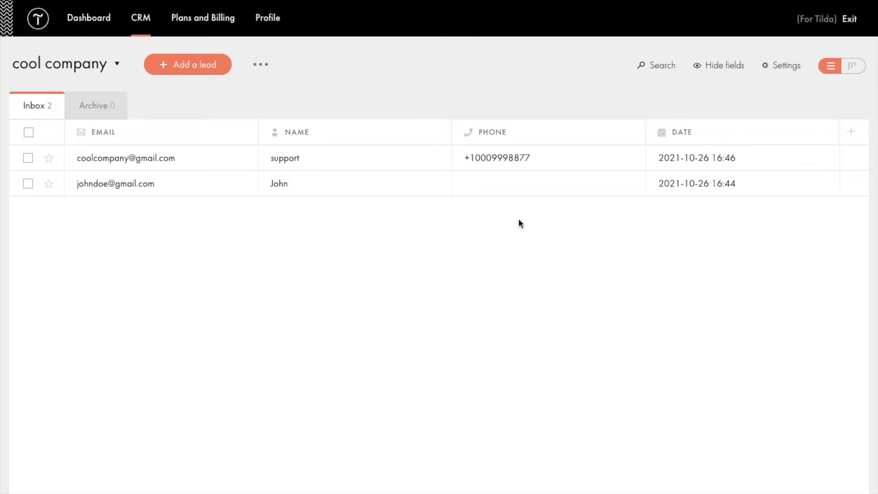
{"action": "left_click", "coordinate": [852, 67]}
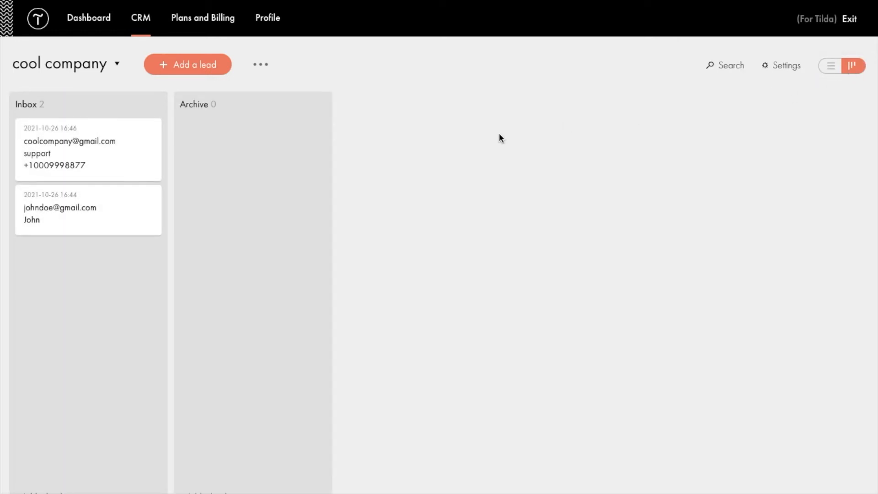
{"action": "left_click_drag", "start_coordinate": [108, 225], "coordinate": [237, 202]}
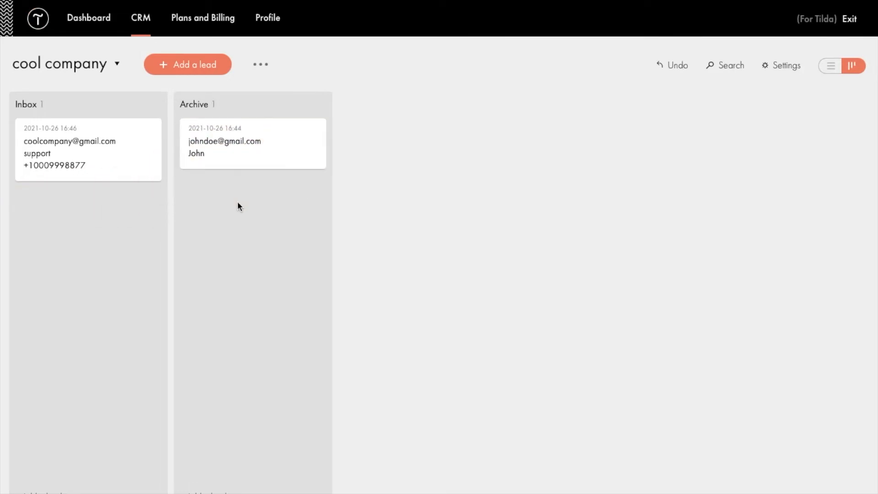
{"action": "left_click", "coordinate": [249, 146]}
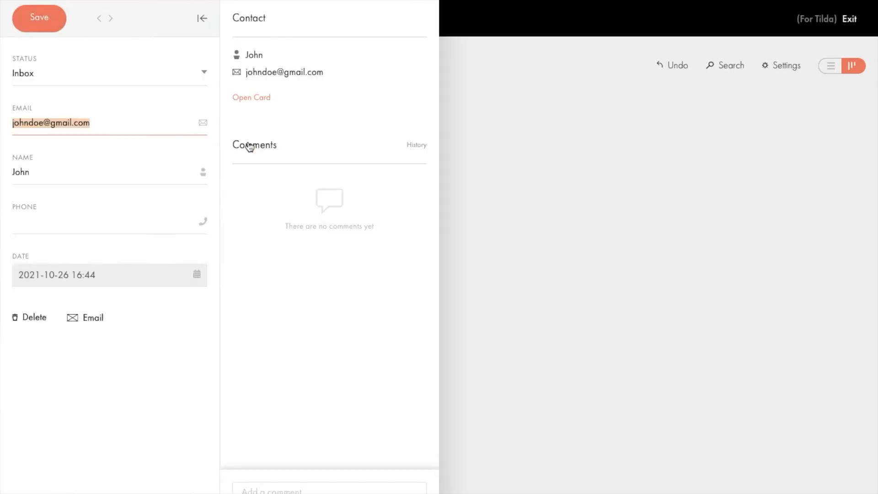
{"action": "left_click", "coordinate": [508, 249]}
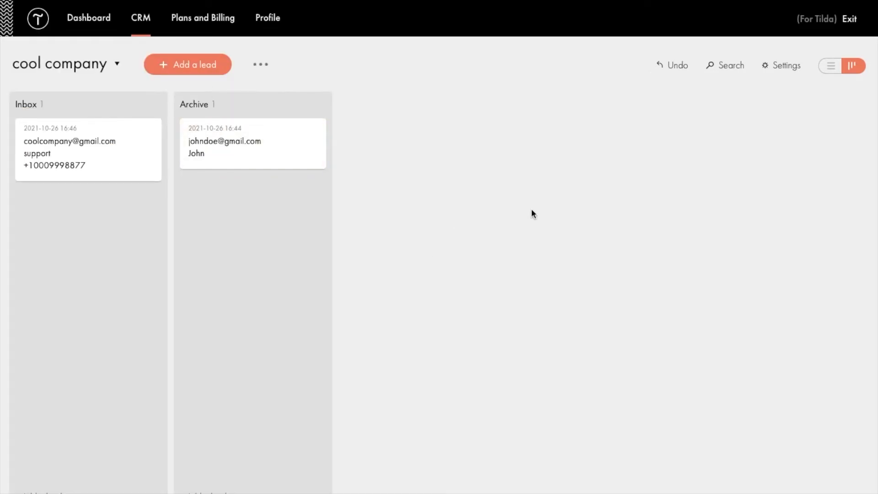
Step: Examine the cool company list's settings for sales funnel stages, actions and collaborators
{"action": "left_click", "coordinate": [766, 67]}
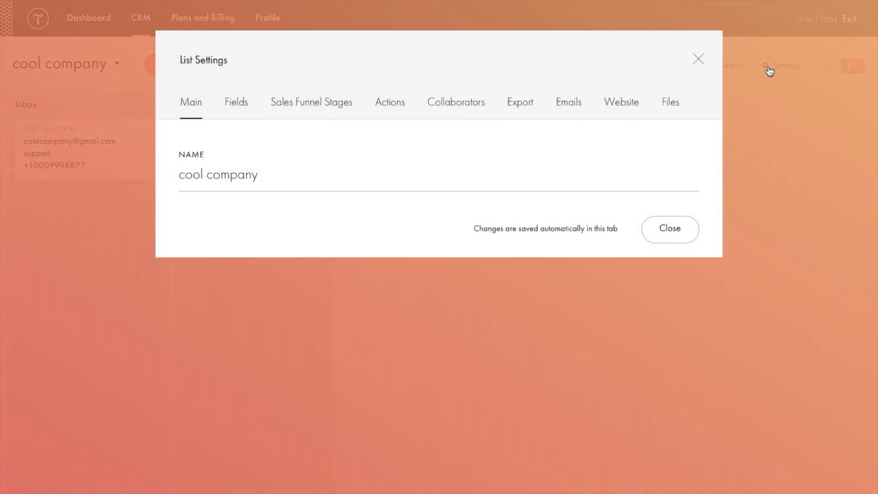
{"action": "left_click", "coordinate": [295, 106]}
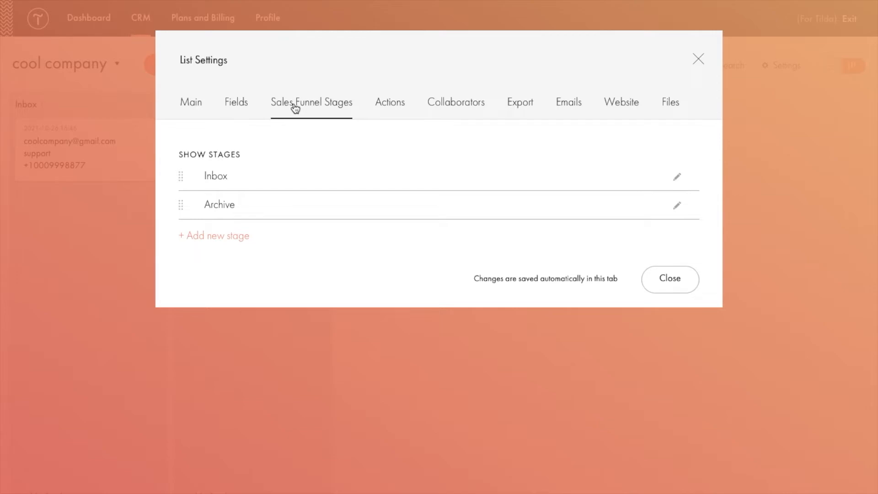
{"action": "left_click", "coordinate": [394, 107]}
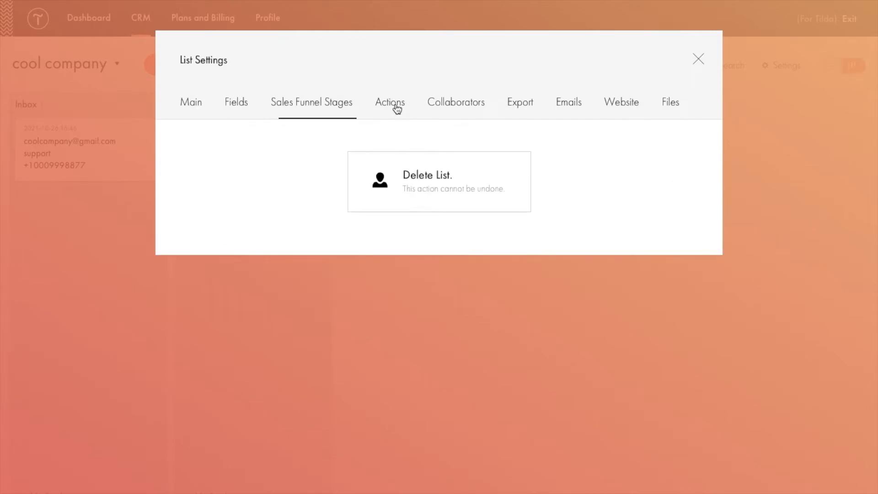
{"action": "left_click", "coordinate": [445, 109]}
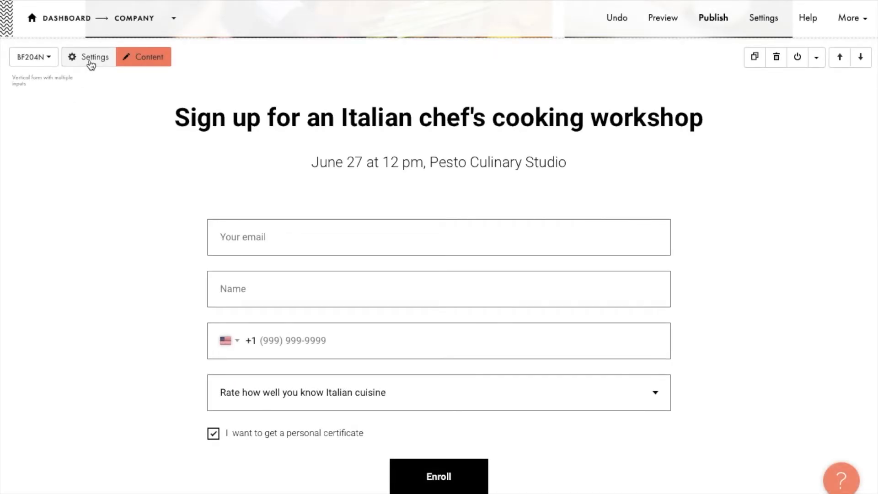
Step: In the sign-up form's block settings, try a width of 6 columns, return it to 8 columns, and name the form form1
{"action": "left_click", "coordinate": [91, 57]}
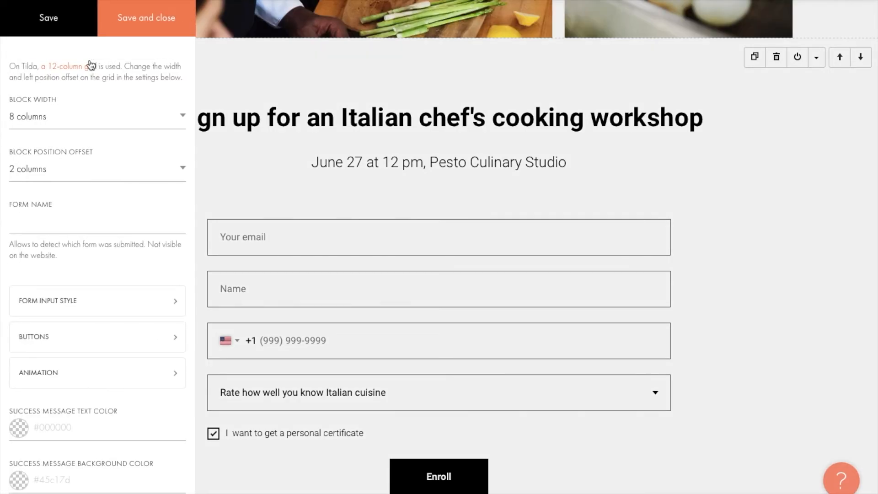
{"action": "left_click", "coordinate": [93, 119]}
{"action": "left_click", "coordinate": [90, 143]}
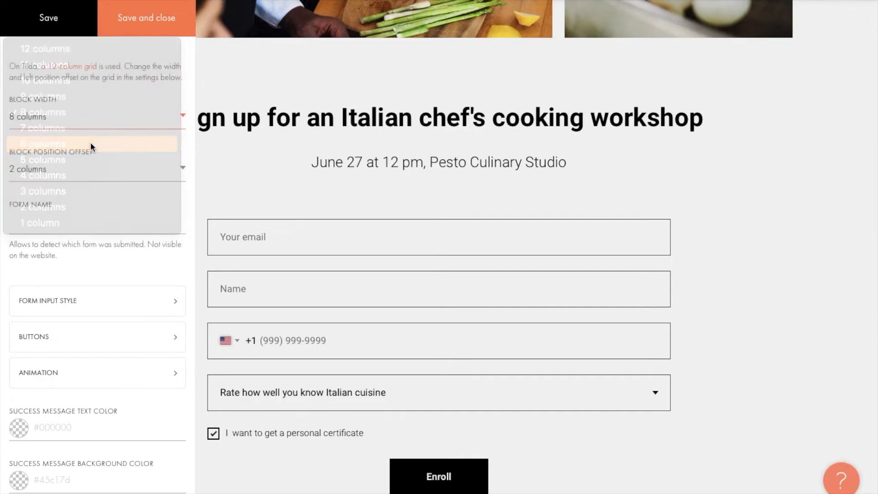
{"action": "left_click", "coordinate": [95, 121]}
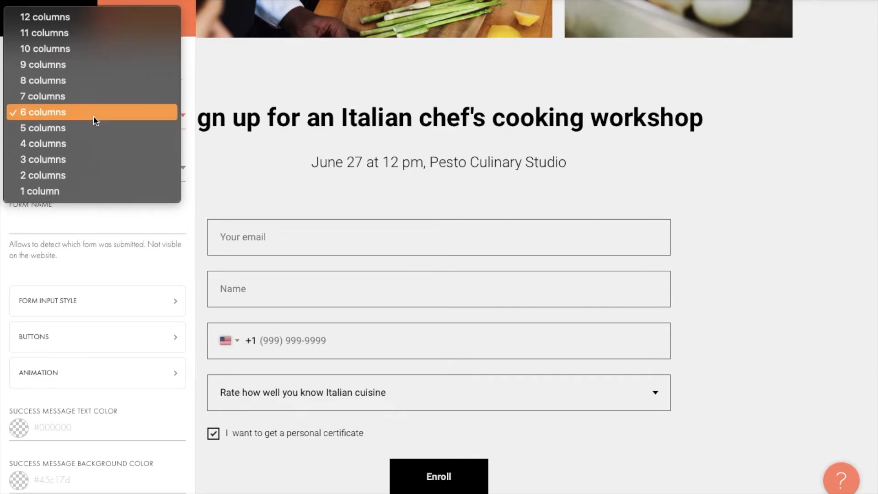
{"action": "left_click", "coordinate": [92, 82]}
{"action": "left_click", "coordinate": [77, 217]}
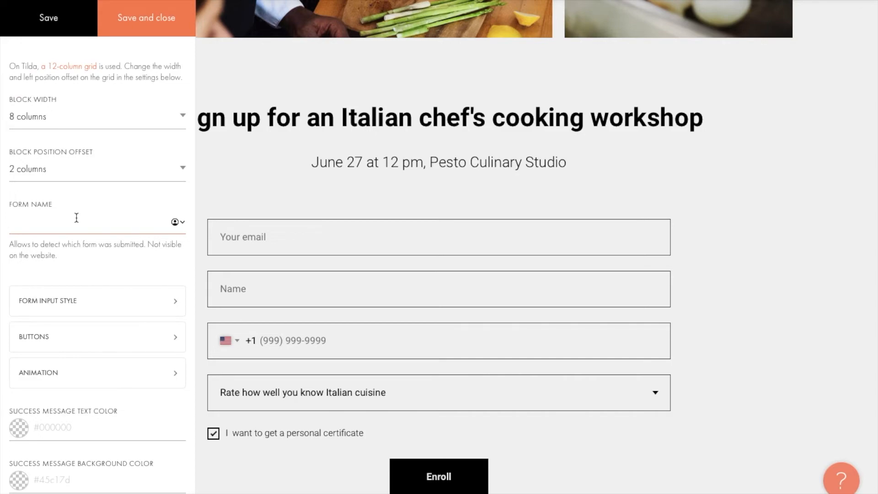
{"action": "type", "text": "form 1"}
Step: Give the form's input fields the bottom-border-only style and leave placeholders visible after clicking on an input
{"action": "left_click", "coordinate": [71, 304]}
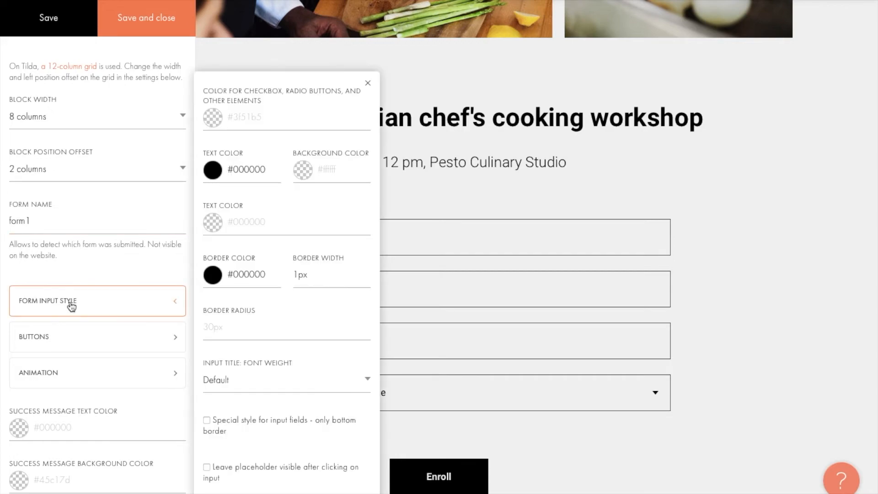
{"action": "scroll", "coordinate": [298, 291], "scroll_direction": "up", "scroll_amount": 1}
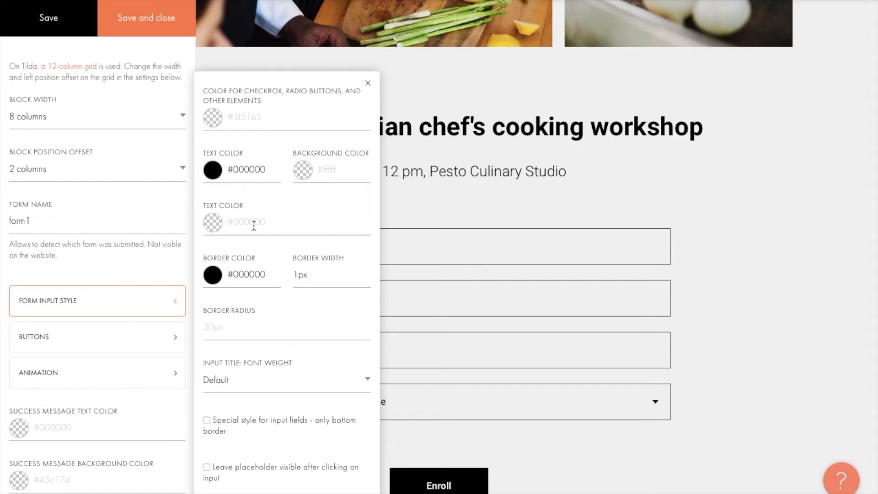
{"action": "left_click", "coordinate": [251, 424]}
{"action": "left_click", "coordinate": [235, 471]}
Step: Set the form button's background color to #ddf5d5 and its text color to #333333, and save the block settings
{"action": "left_click", "coordinate": [106, 342]}
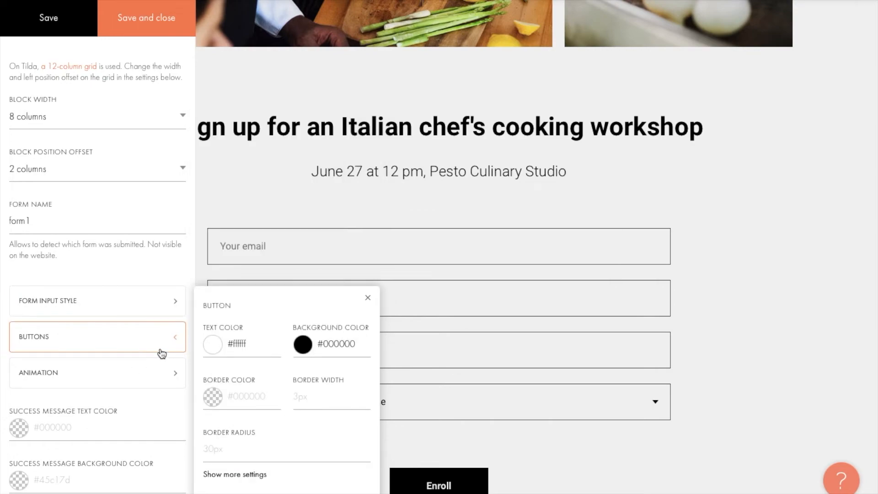
{"action": "left_click", "coordinate": [304, 344]}
{"action": "triple_click", "coordinate": [333, 346]}
{"action": "key", "text": "BackSpace"}
{"action": "type", "text": "#ddf5d5"}
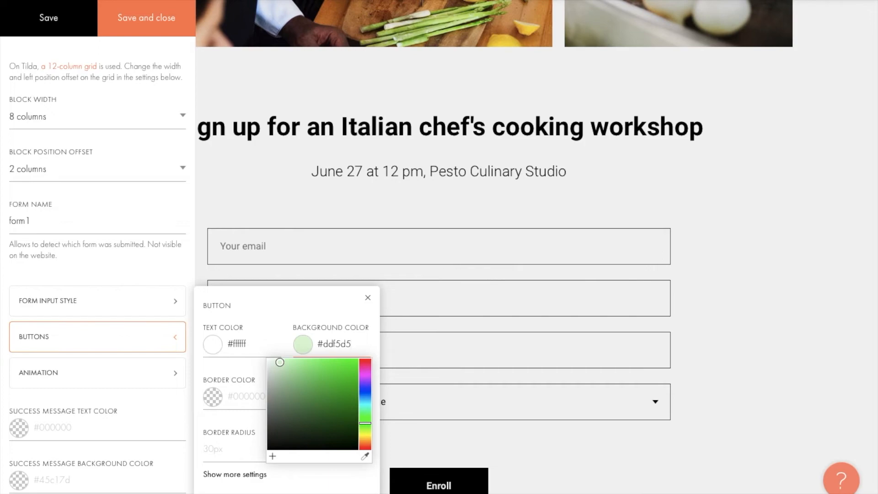
{"action": "left_click", "coordinate": [270, 343]}
{"action": "left_click_drag", "start_coordinate": [205, 364], "coordinate": [202, 431]}
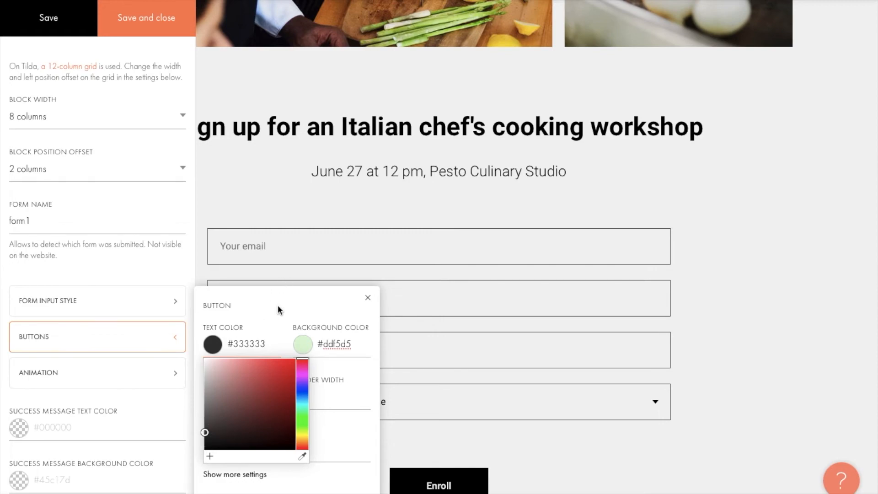
{"action": "left_click", "coordinate": [279, 305]}
{"action": "left_click", "coordinate": [42, 21]}
{"action": "scroll", "coordinate": [327, 273], "scroll_direction": "down", "scroll_amount": 2}
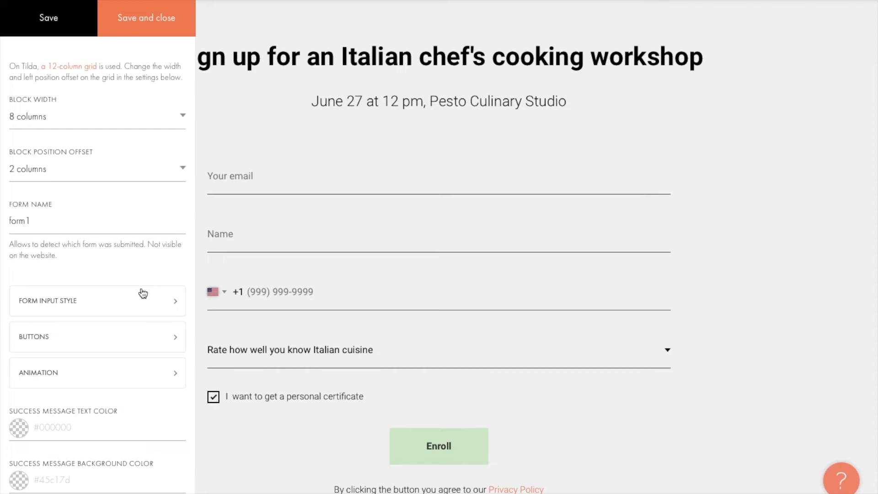
Step: Apply the Flash effect to the form's button
{"action": "left_click", "coordinate": [135, 373]}
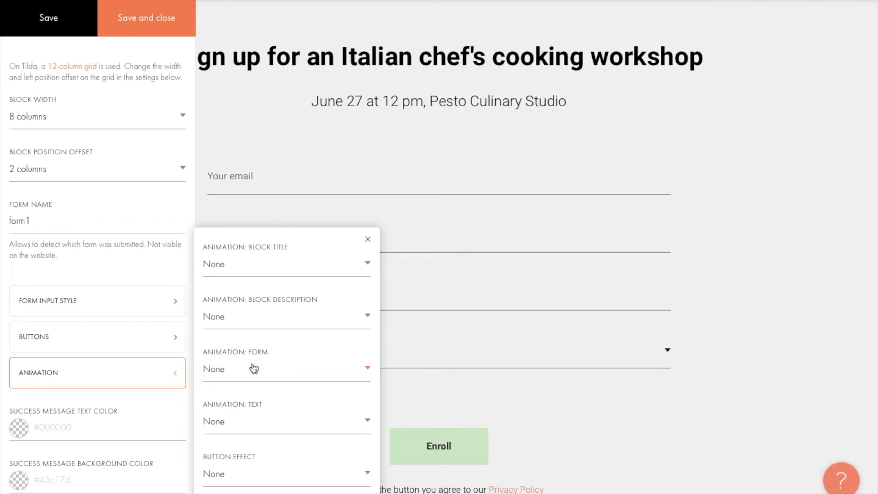
{"action": "left_click", "coordinate": [262, 471]}
{"action": "scroll", "coordinate": [260, 425], "scroll_direction": "down", "scroll_amount": 1}
Step: Examine the virtual page path and the FB pixel event provided for tracking form submissions as an analytics goal
{"action": "scroll", "coordinate": [161, 371], "scroll_direction": "down", "scroll_amount": 3}
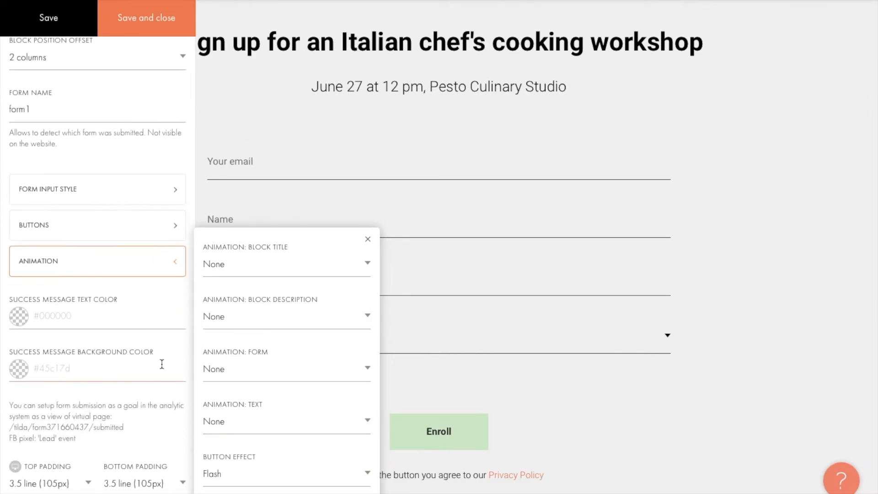
{"action": "left_click_drag", "start_coordinate": [114, 415], "coordinate": [8, 407]}
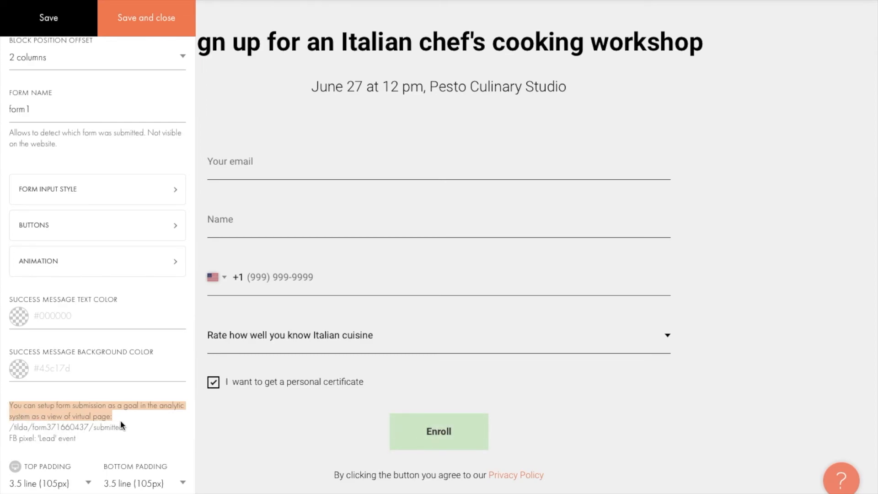
{"action": "left_click_drag", "start_coordinate": [135, 427], "coordinate": [8, 429]}
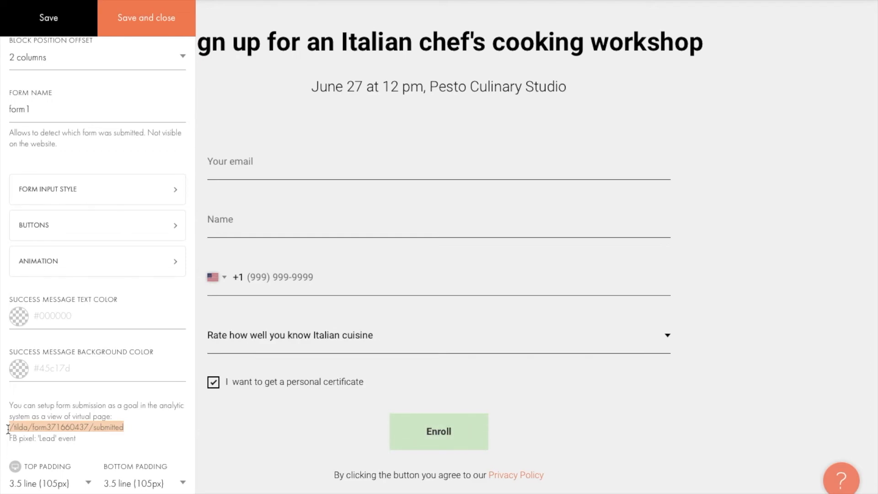
{"action": "left_click", "coordinate": [41, 442]}
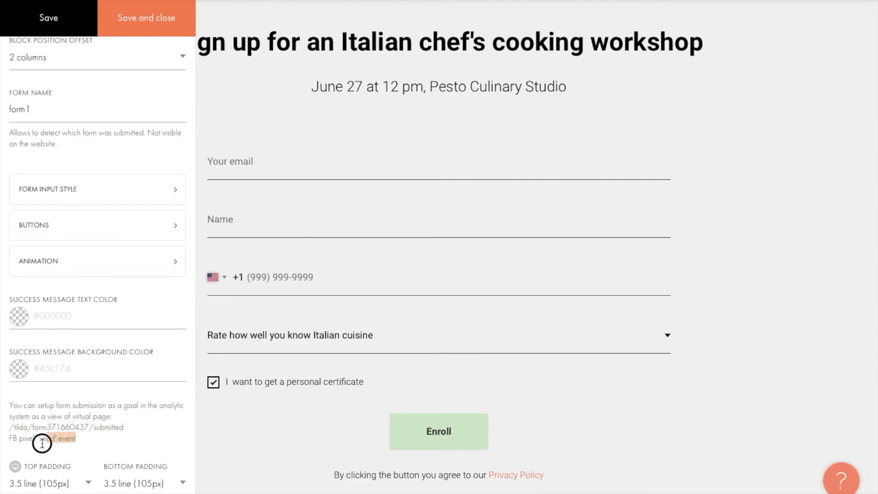
{"action": "triple_click", "coordinate": [5, 442]}
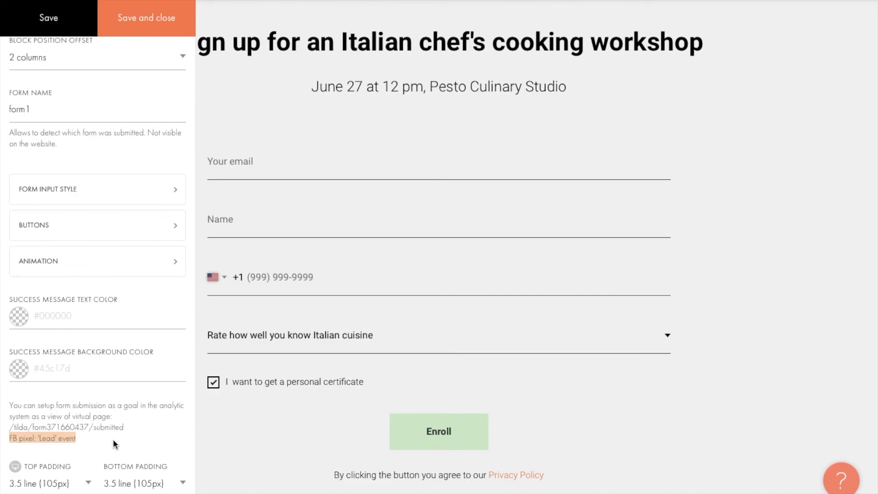
Step: Save and close the form's block settings, and preview the restyled sign-up form on the page
{"action": "left_click", "coordinate": [165, 22]}
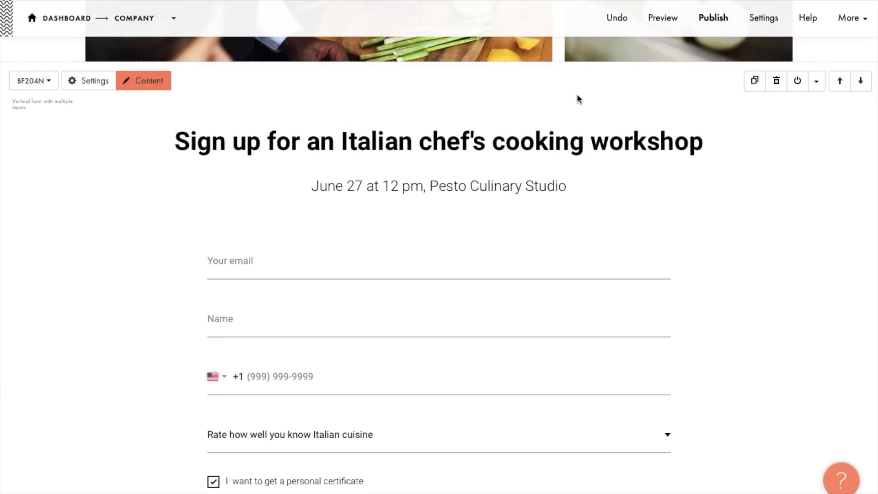
{"action": "left_click", "coordinate": [660, 19]}
{"action": "scroll", "coordinate": [601, 198], "scroll_direction": "down", "scroll_amount": 5}
{"action": "scroll", "coordinate": [602, 198], "scroll_direction": "down", "scroll_amount": 10}
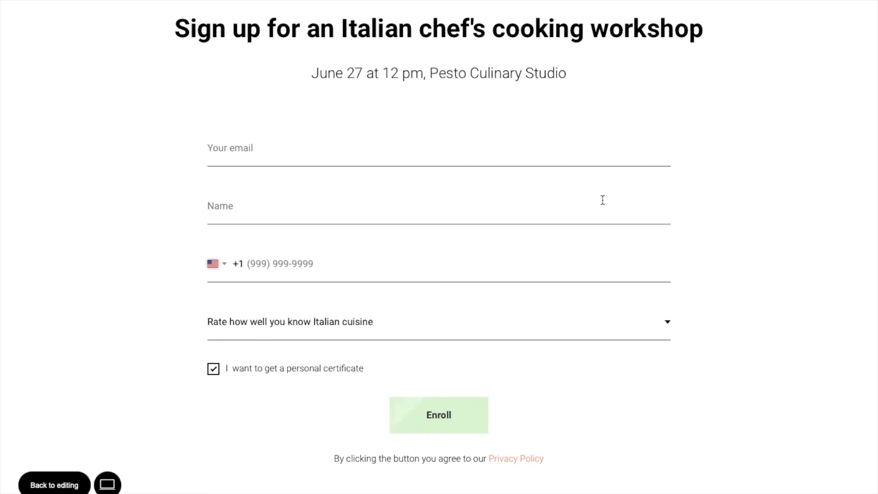
{"action": "scroll", "coordinate": [602, 200], "scroll_direction": "up", "scroll_amount": 1}
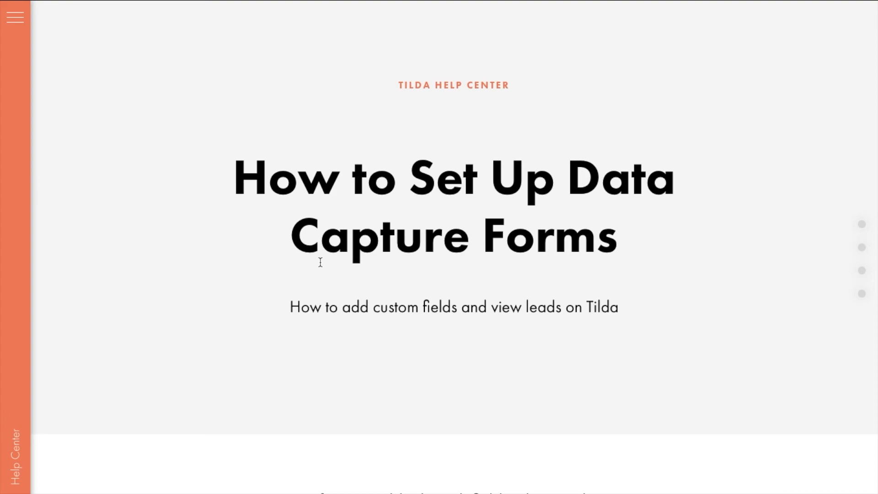
Step: Read the Help Center guide on setting up data capture forms, covering custom fields, form look, leads and error logs
{"action": "scroll", "coordinate": [319, 261], "scroll_direction": "down", "scroll_amount": 8}
{"action": "scroll", "coordinate": [320, 262], "scroll_direction": "down", "scroll_amount": 1}
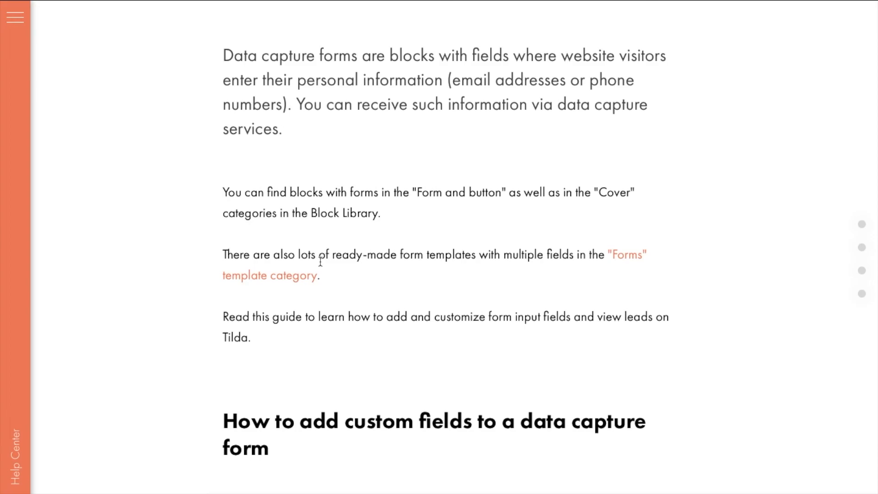
{"action": "scroll", "coordinate": [320, 262], "scroll_direction": "down", "scroll_amount": 20}
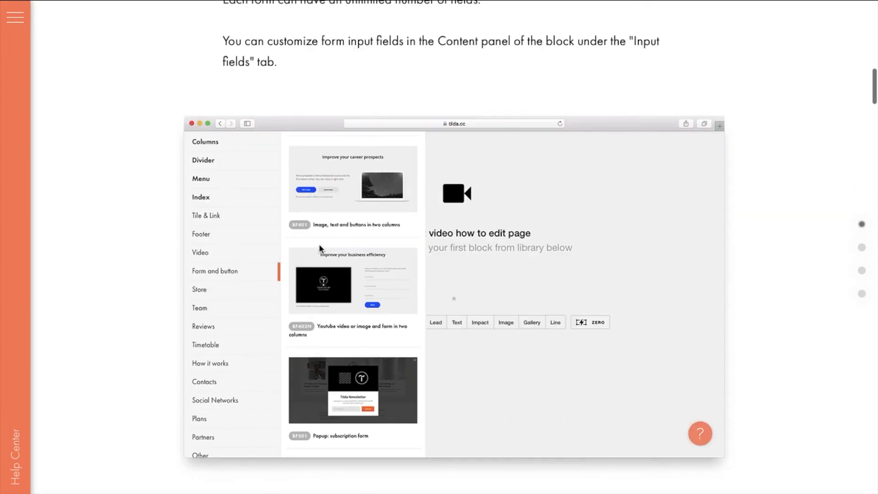
{"action": "scroll", "coordinate": [321, 247], "scroll_direction": "down", "scroll_amount": 20}
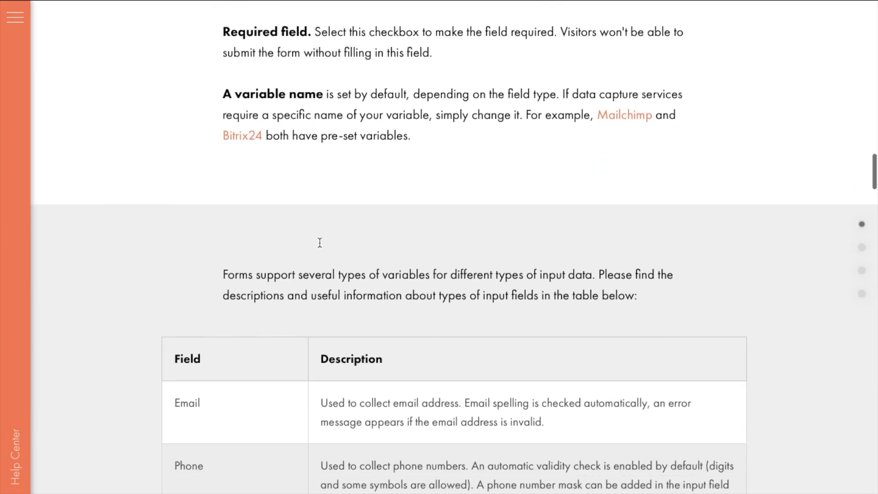
{"action": "scroll", "coordinate": [319, 241], "scroll_direction": "down", "scroll_amount": 20}
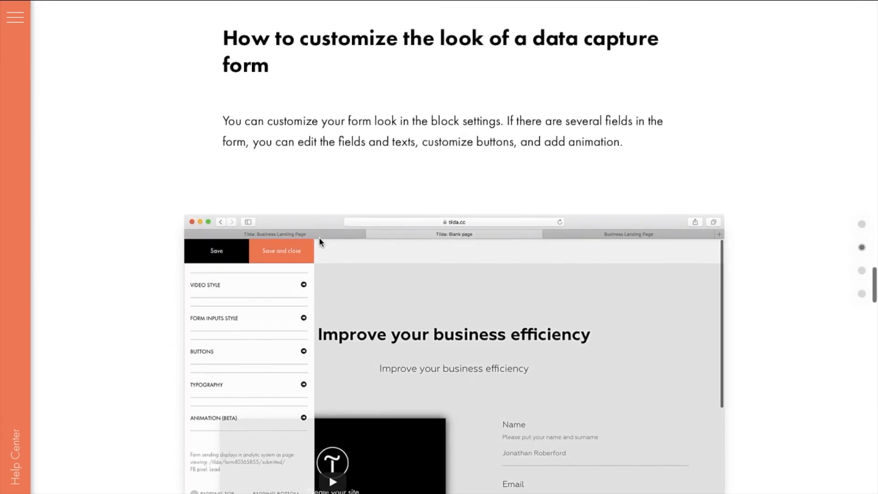
{"action": "scroll", "coordinate": [320, 237], "scroll_direction": "down", "scroll_amount": 9}
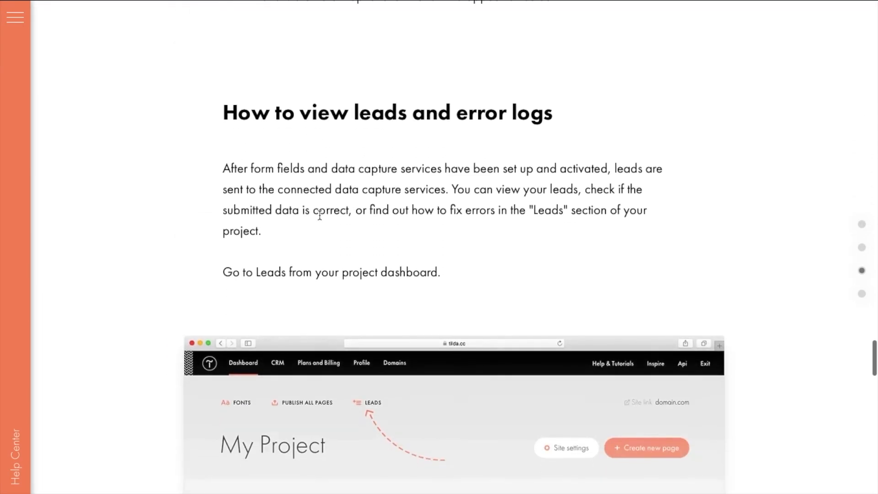
{"action": "scroll", "coordinate": [319, 215], "scroll_direction": "down", "scroll_amount": 20}
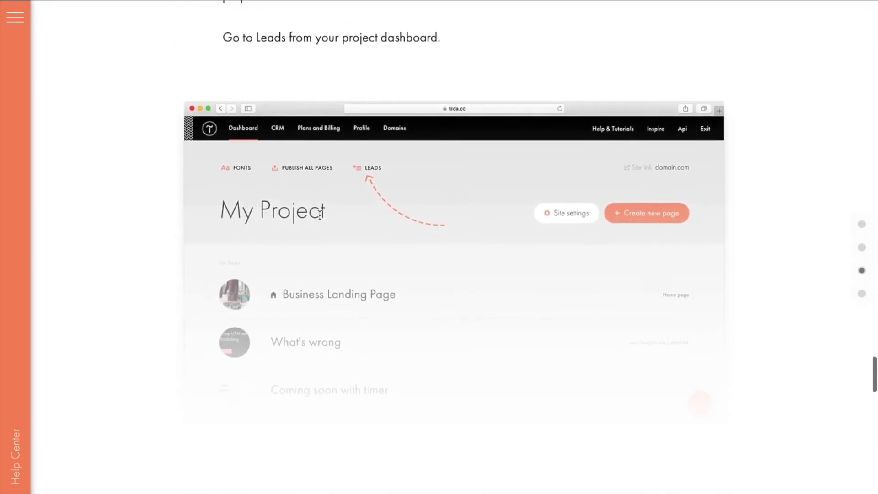
{"action": "scroll", "coordinate": [320, 215], "scroll_direction": "down", "scroll_amount": 15}
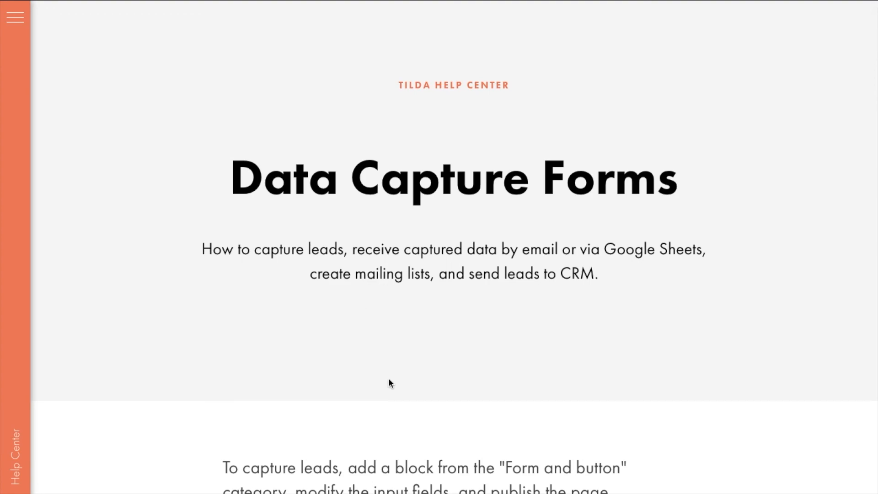
Step: Review the Help Center's Data Capture Forms article, covering the Leads section, integrated data capture services and form errors
{"action": "scroll", "coordinate": [389, 379], "scroll_direction": "down", "scroll_amount": 8}
{"action": "scroll", "coordinate": [388, 378], "scroll_direction": "down", "scroll_amount": 16}
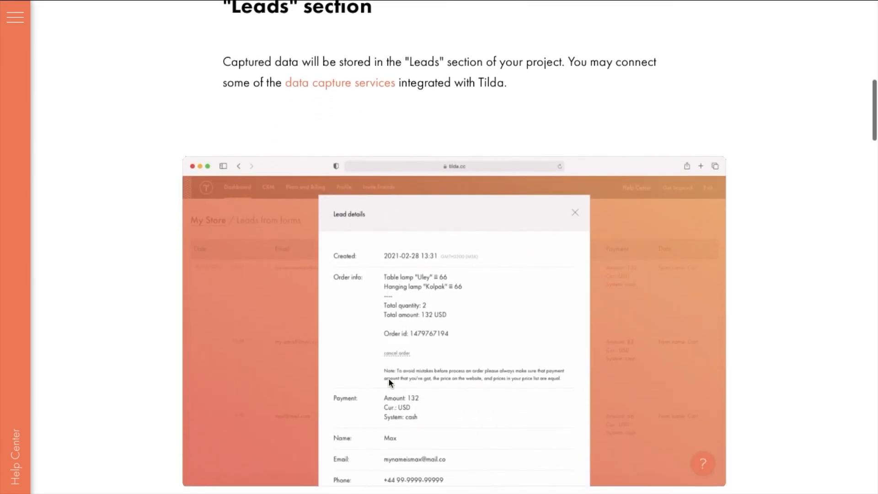
{"action": "scroll", "coordinate": [388, 378], "scroll_direction": "down", "scroll_amount": 10}
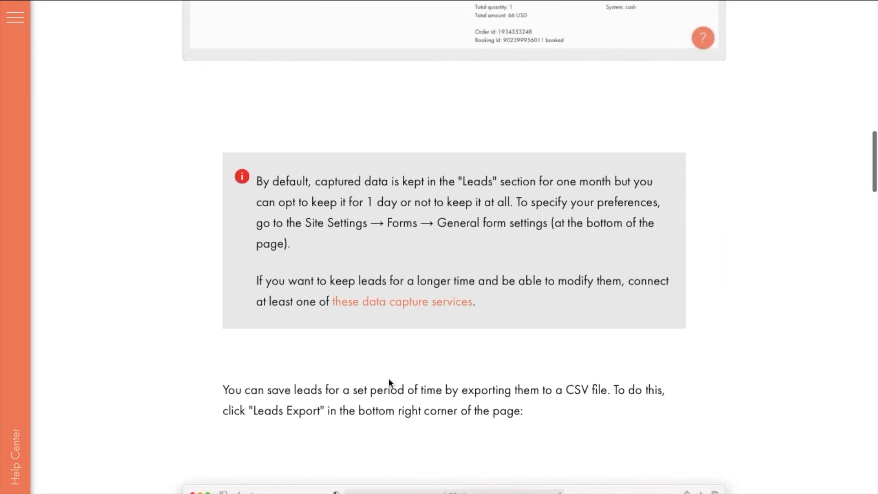
{"action": "scroll", "coordinate": [387, 359], "scroll_direction": "down", "scroll_amount": 10}
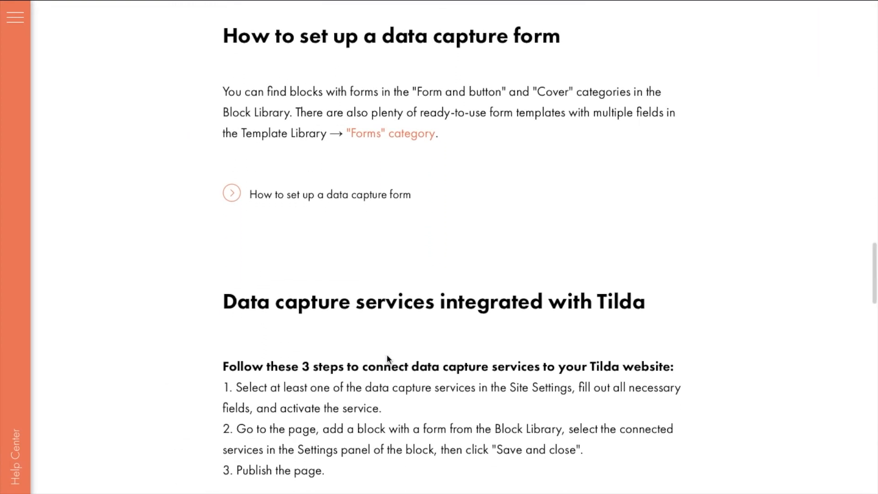
{"action": "scroll", "coordinate": [388, 359], "scroll_direction": "down", "scroll_amount": 8}
{"action": "scroll", "coordinate": [387, 356], "scroll_direction": "down", "scroll_amount": 17}
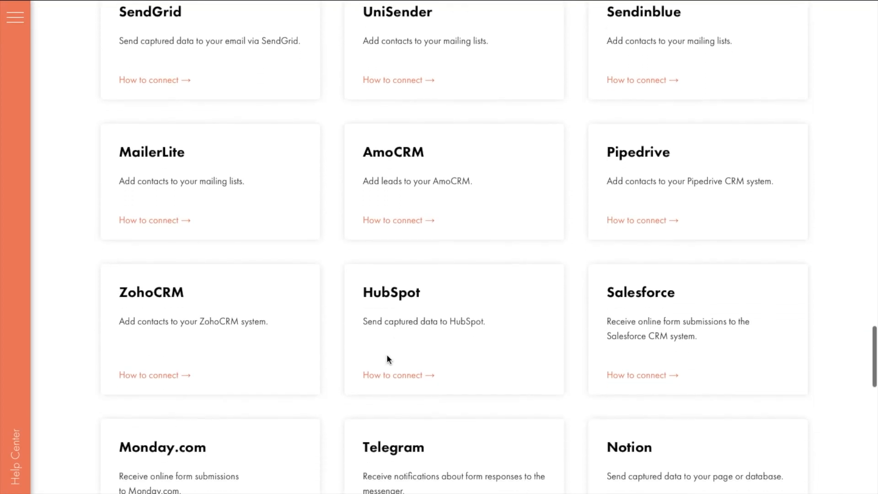
{"action": "scroll", "coordinate": [387, 356], "scroll_direction": "down", "scroll_amount": 10}
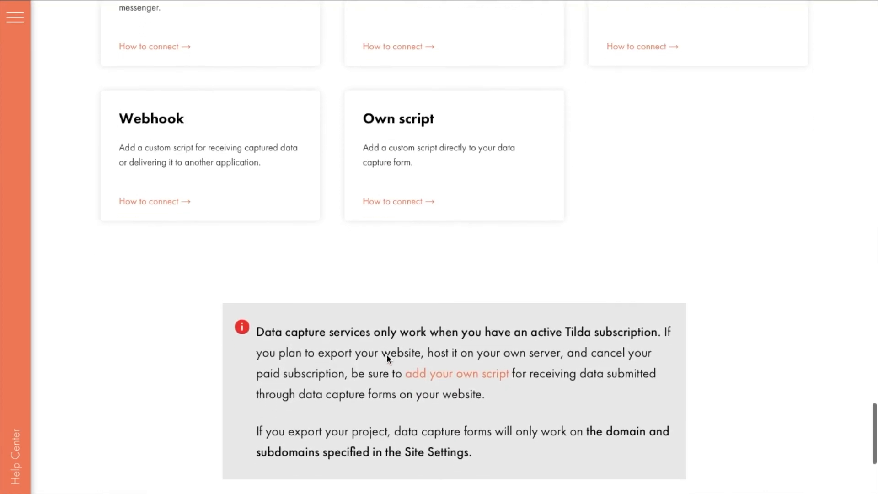
{"action": "scroll", "coordinate": [387, 359], "scroll_direction": "down", "scroll_amount": 2}
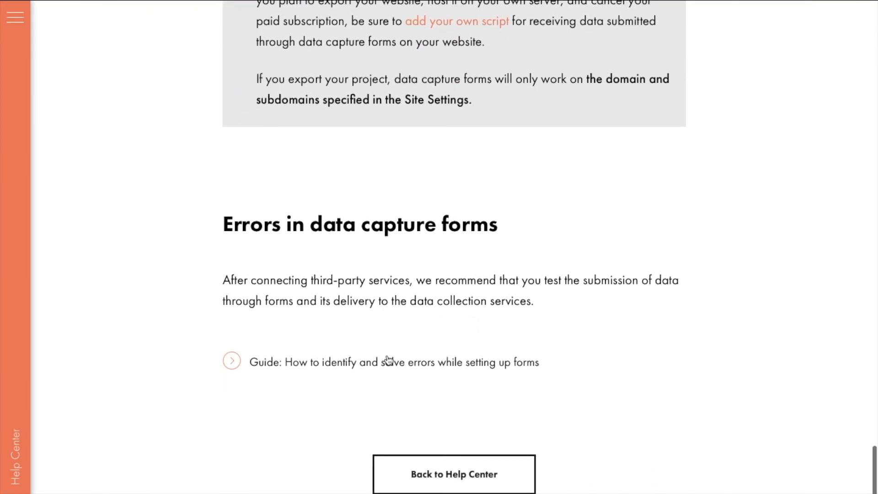